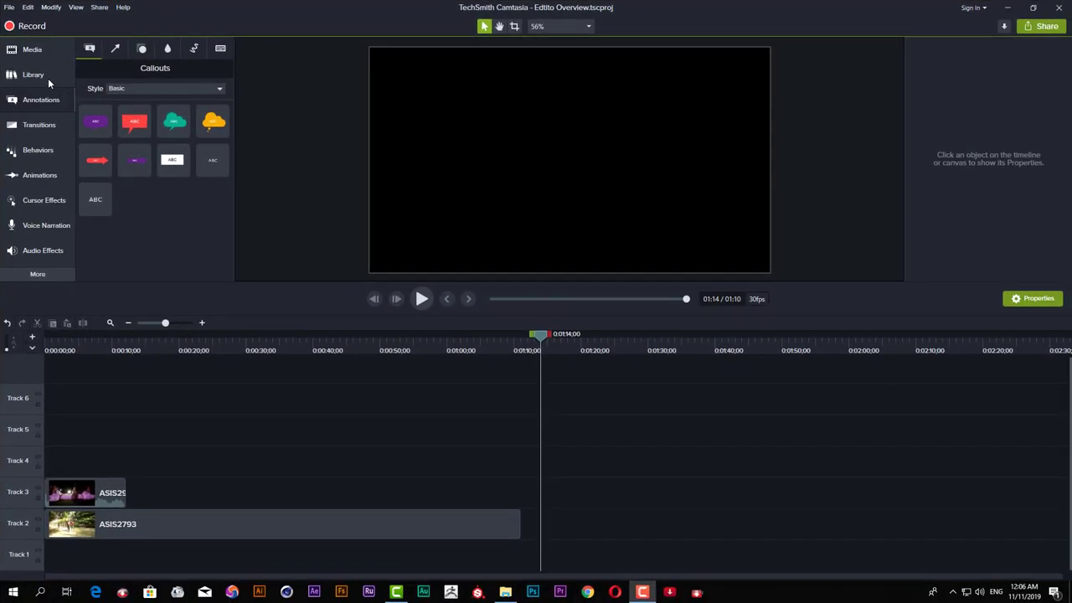
Step: Open the transitions collection, then hide the properties pane and show it again
left_click(220, 185)
left_click(44, 99)
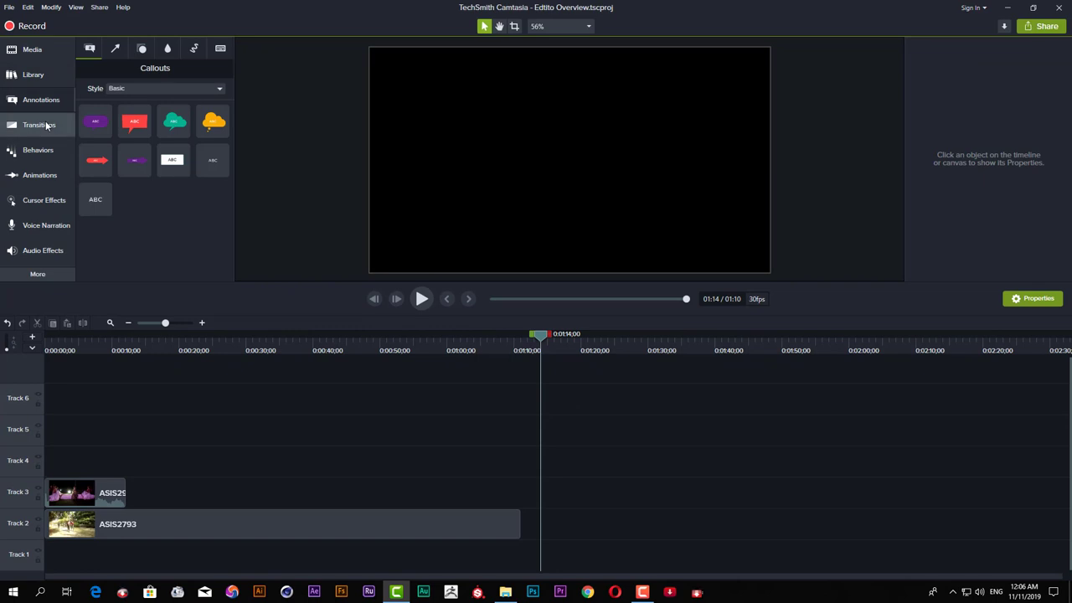
left_click(45, 122)
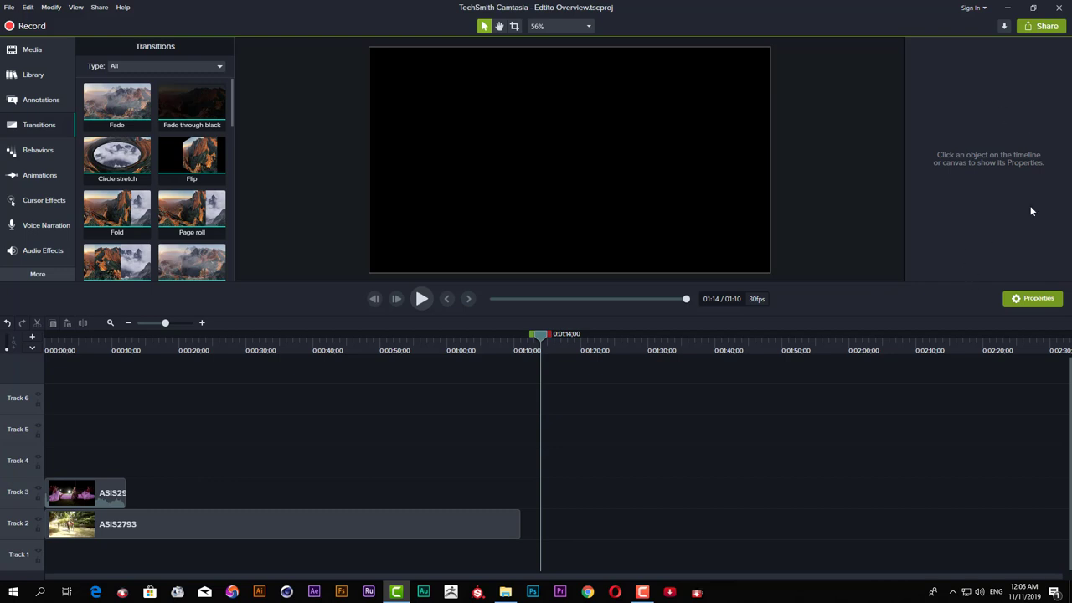
left_click(1032, 305)
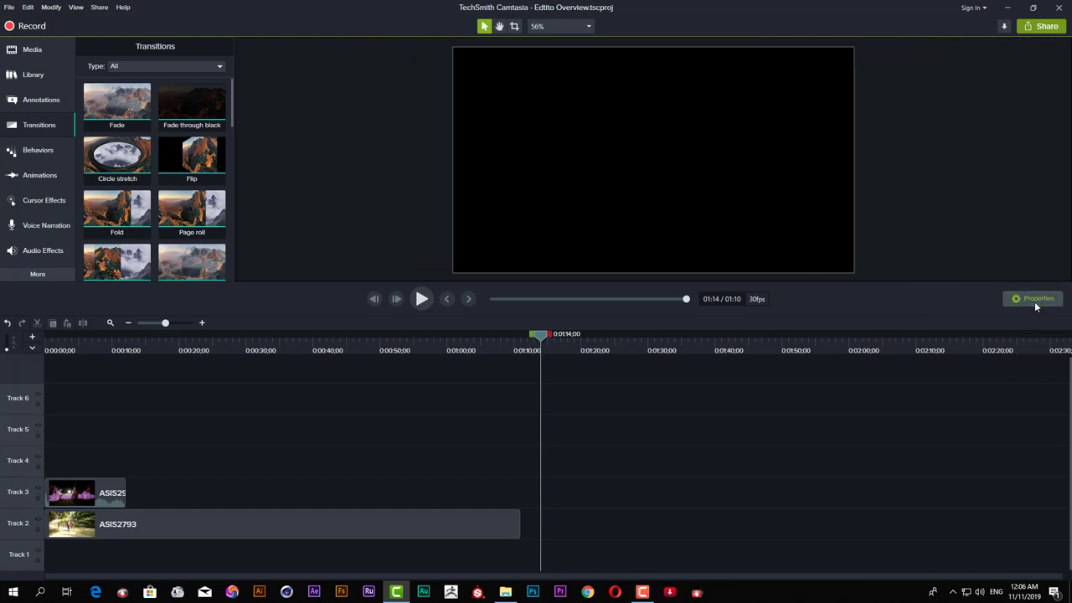
left_click(1035, 305)
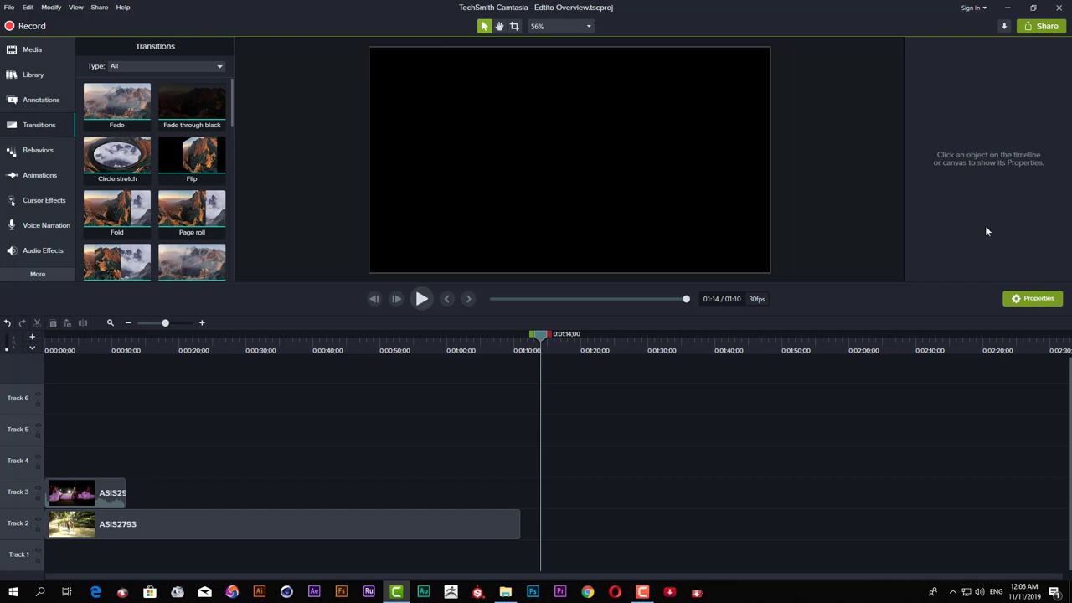
Step: Select the ASIS2793 clip on Track 2 to view its properties, with the playhead moved to 0:00:30;26
left_click_drag(246, 492, 260, 524)
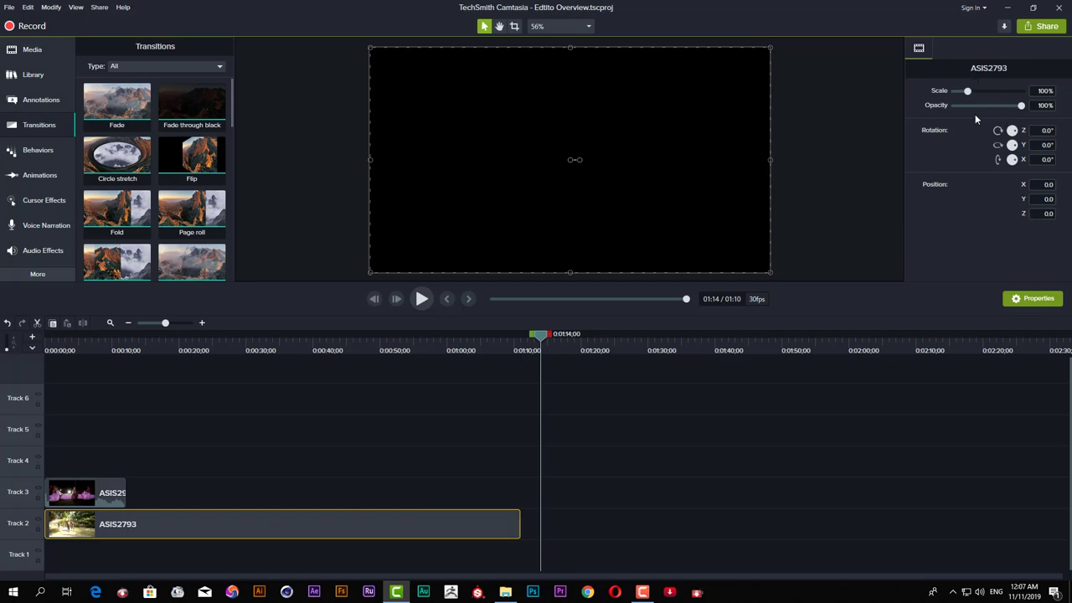
left_click_drag(505, 350, 251, 350)
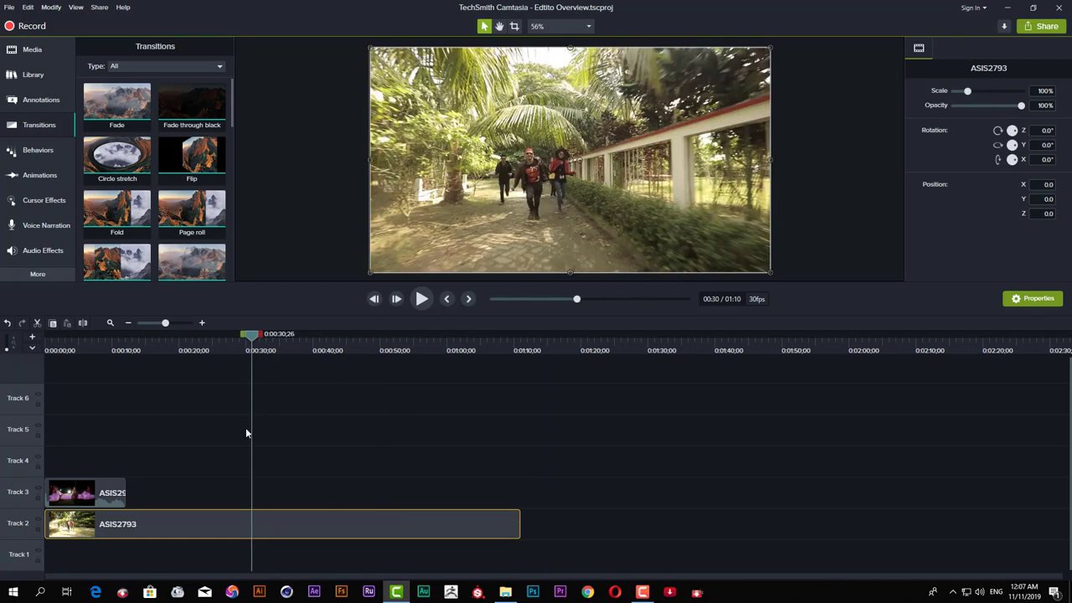
left_click_drag(271, 488, 356, 531)
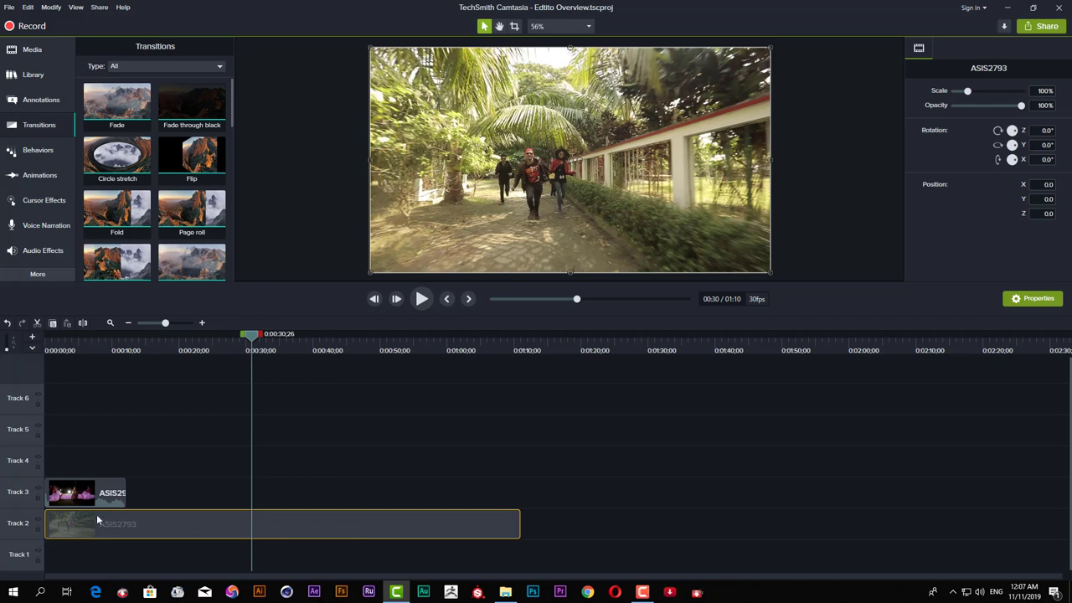
Step: Select the ASIS2953 clip on Track 3 and make that track taller so its audio waveform is easier to see
left_click(78, 495)
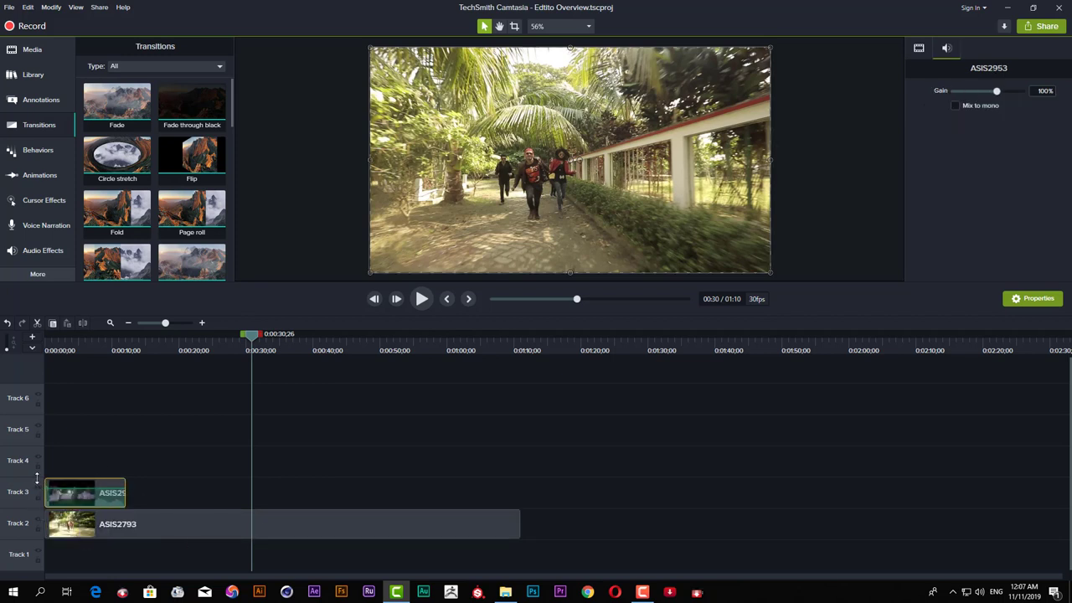
left_click_drag(37, 477, 37, 456)
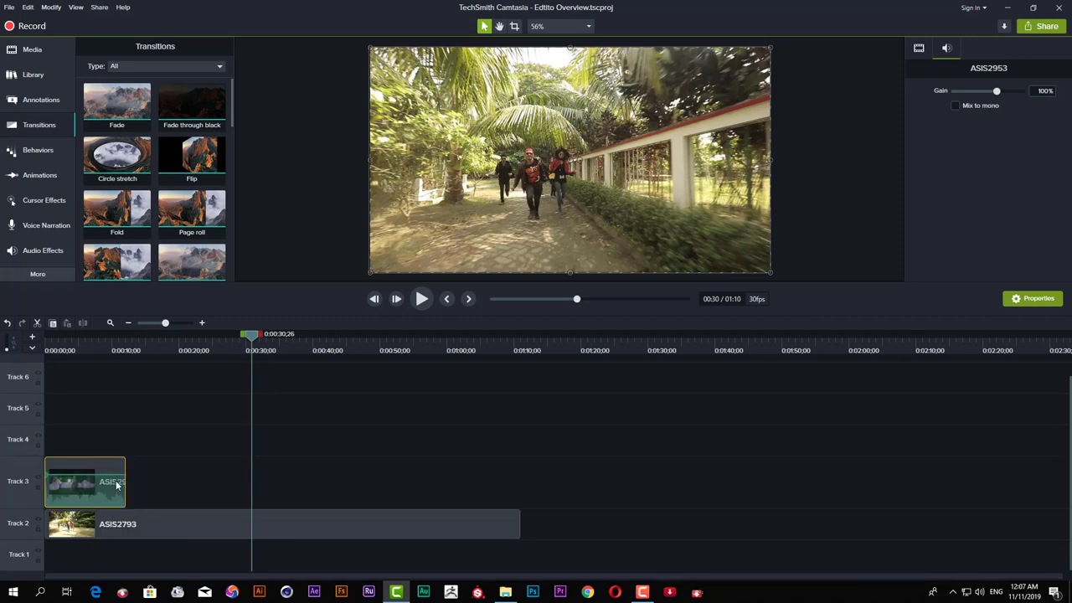
left_click_drag(81, 436, 114, 496)
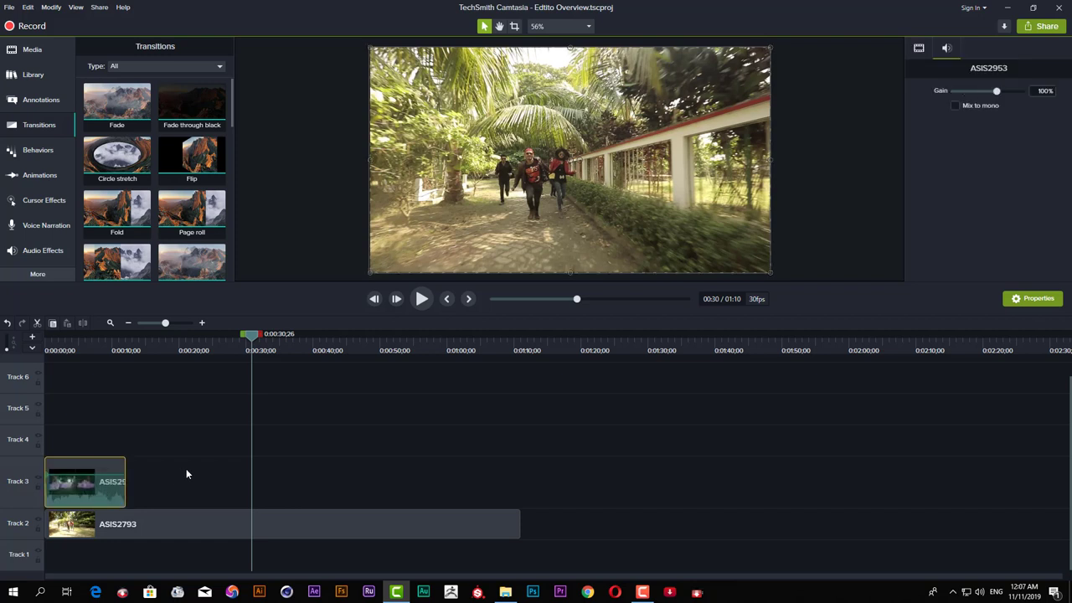
Step: Compare the visual properties and the audio properties of the ASIS2953 clip
left_click(919, 50)
left_click(942, 50)
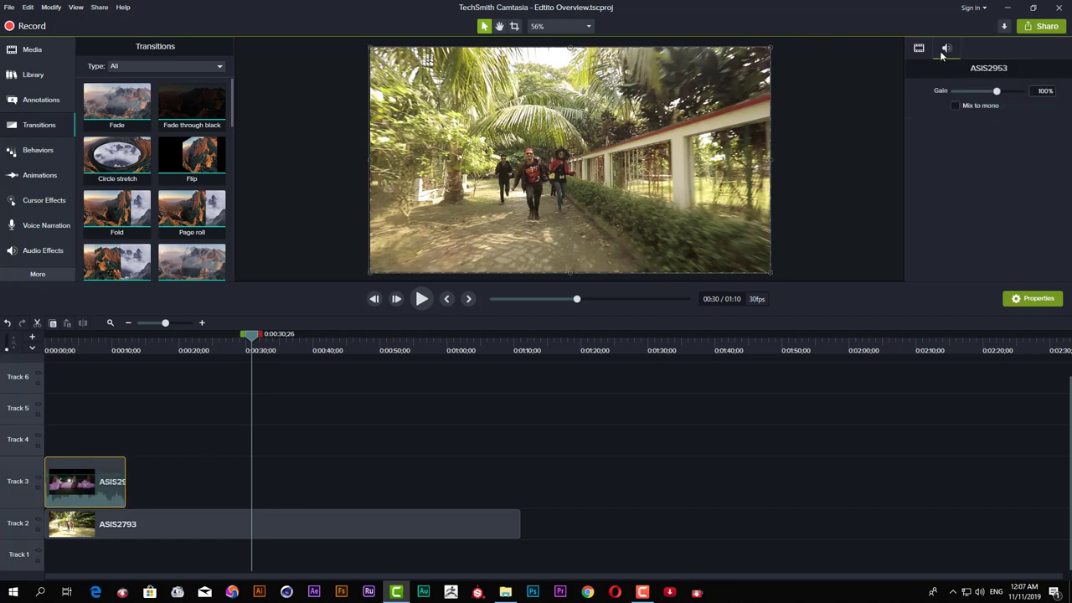
left_click(918, 50)
left_click(947, 50)
left_click(918, 50)
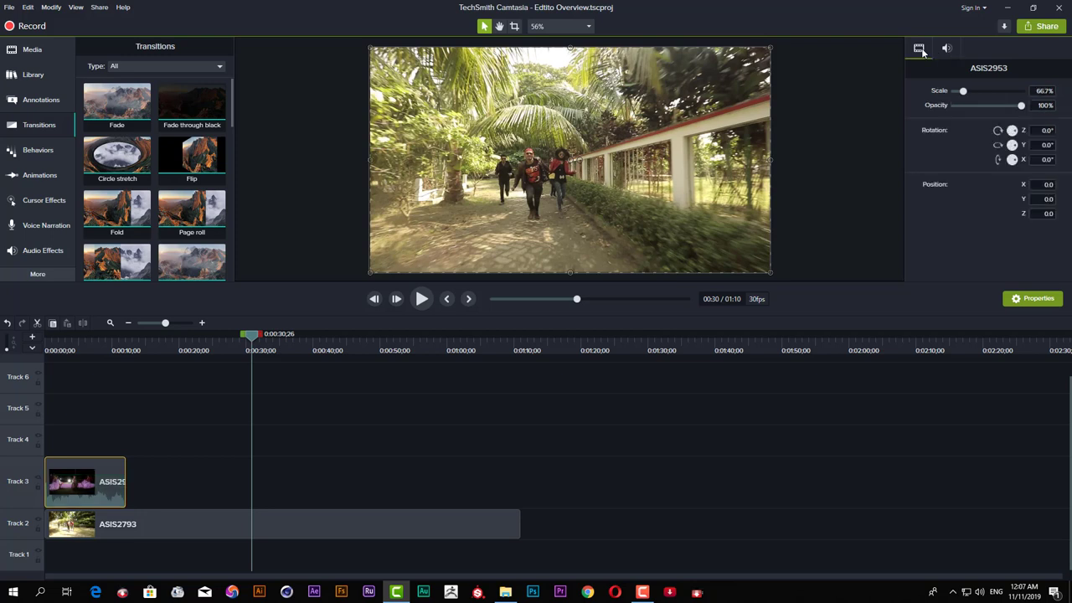
left_click(947, 50)
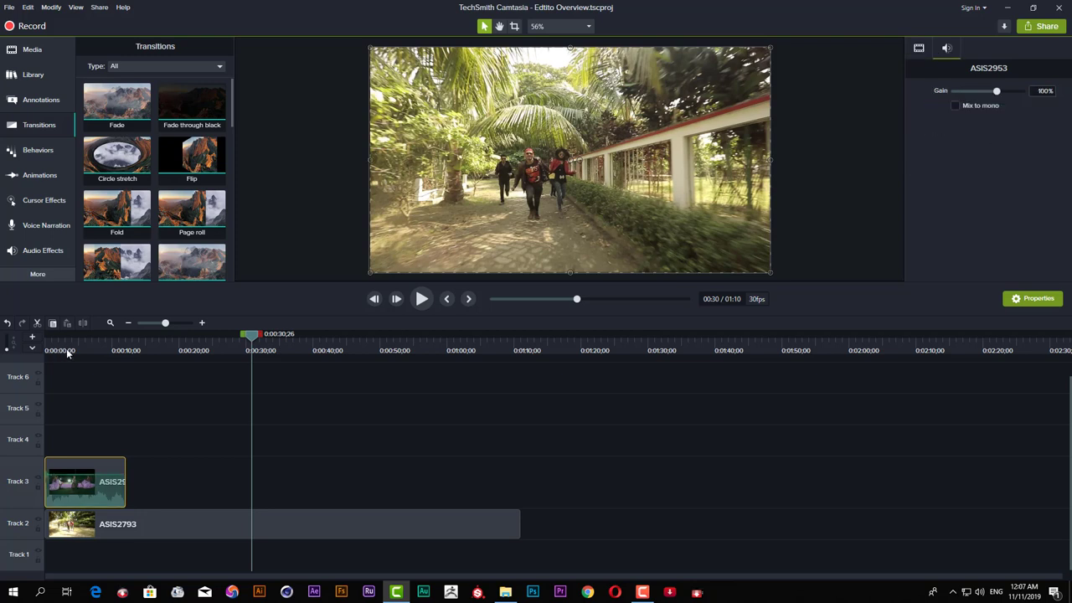
Step: Move the playhead to 0:00:04;20 and compare which property categories the ASIS2793 and ASIS2953 clips offer
left_click(102, 345)
left_click_drag(102, 345, 76, 368)
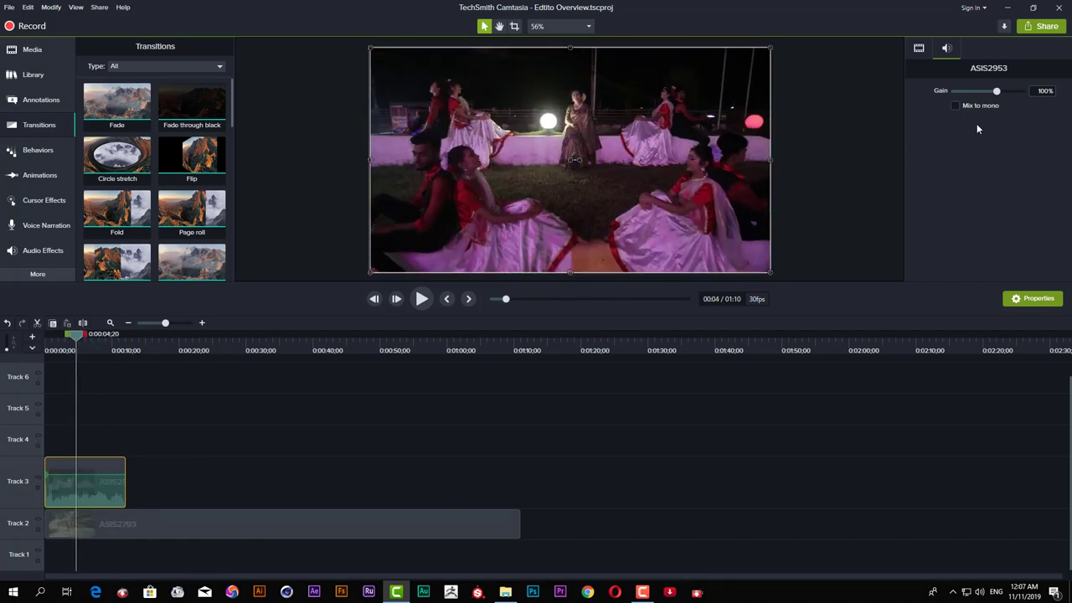
left_click_drag(283, 498, 369, 529)
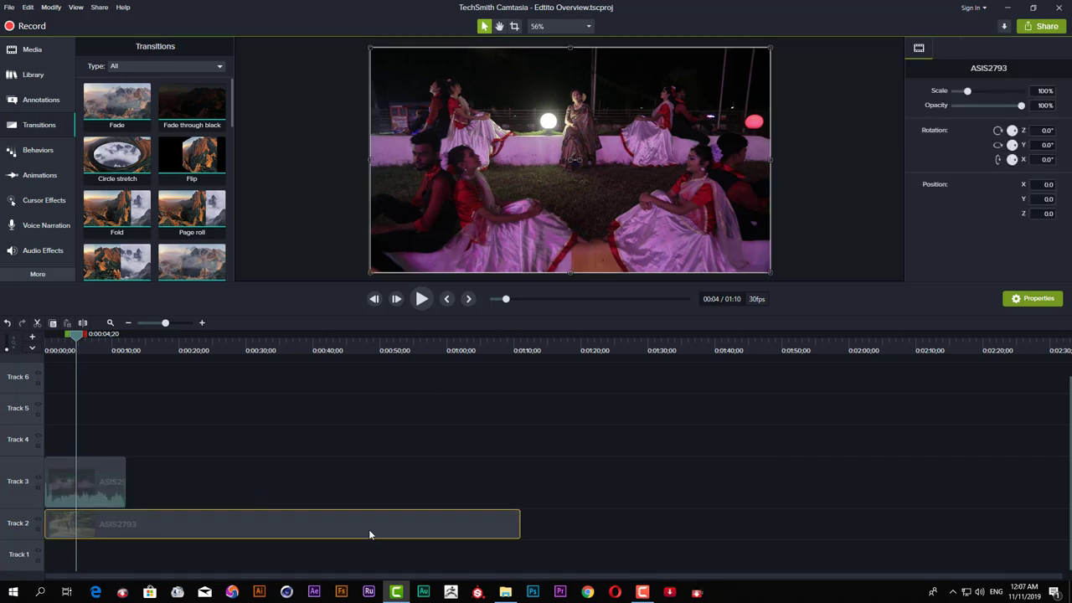
left_click(110, 499)
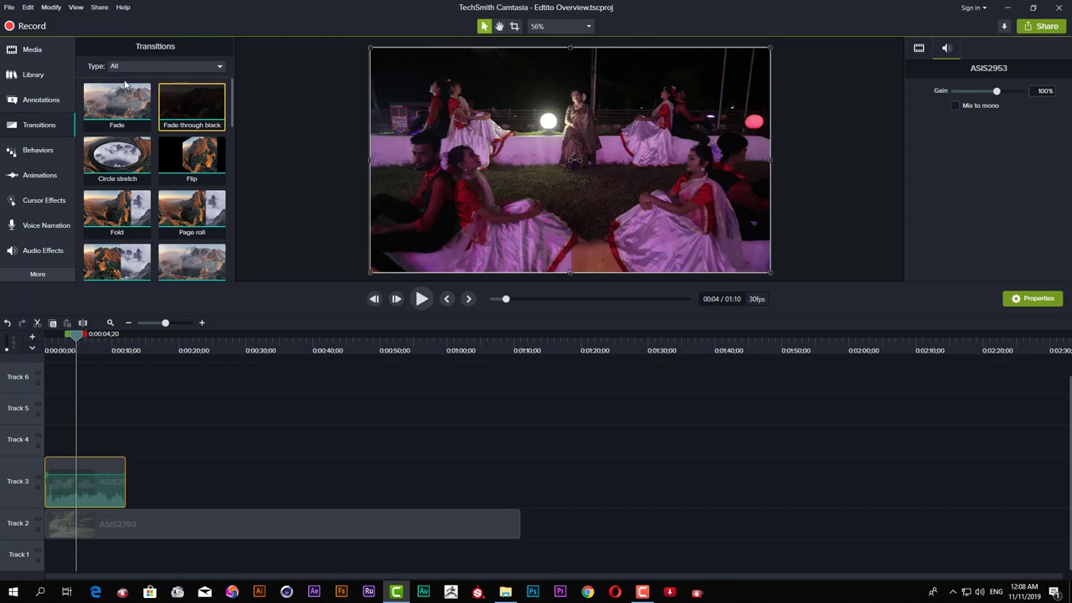
Step: Import the screen recording Rec 11-09-19_004 from the Camtasia folder in Documents into the media bin
left_click(31, 50)
right_click(110, 162)
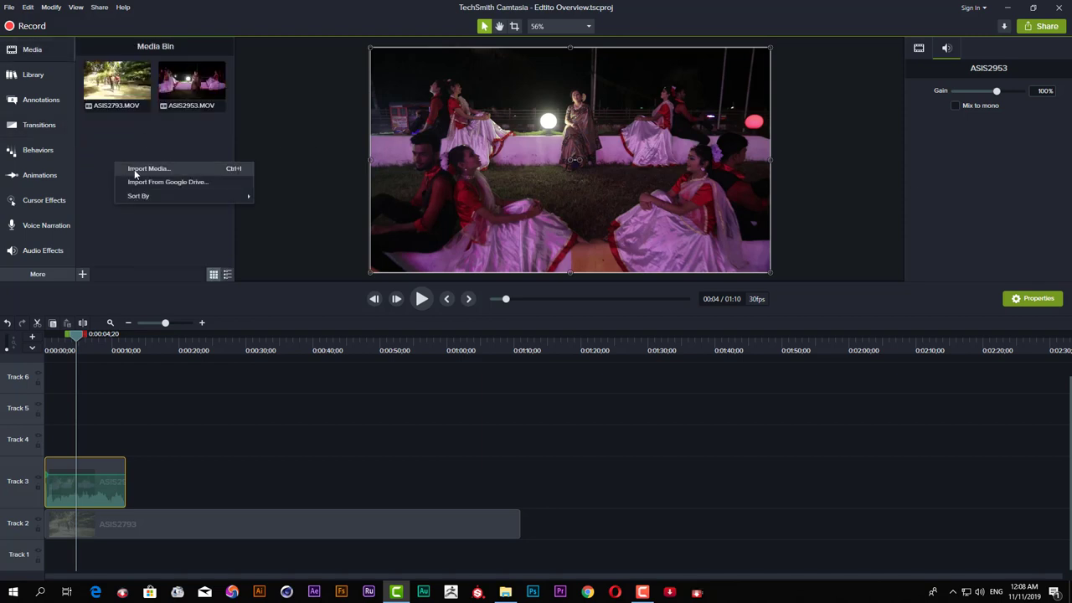
left_click(134, 169)
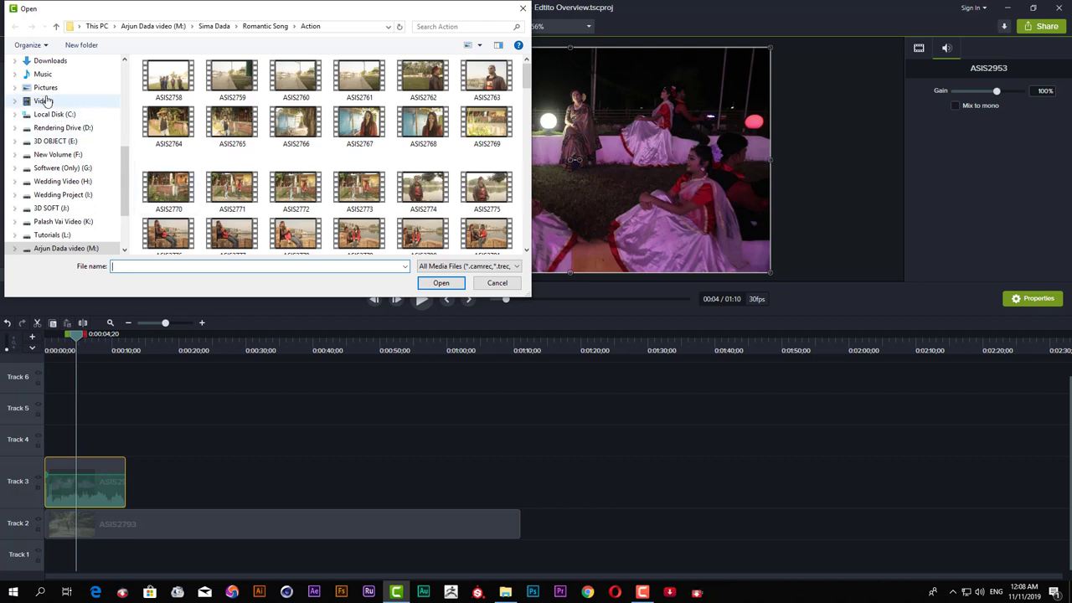
scroll(76, 121, "up", 2)
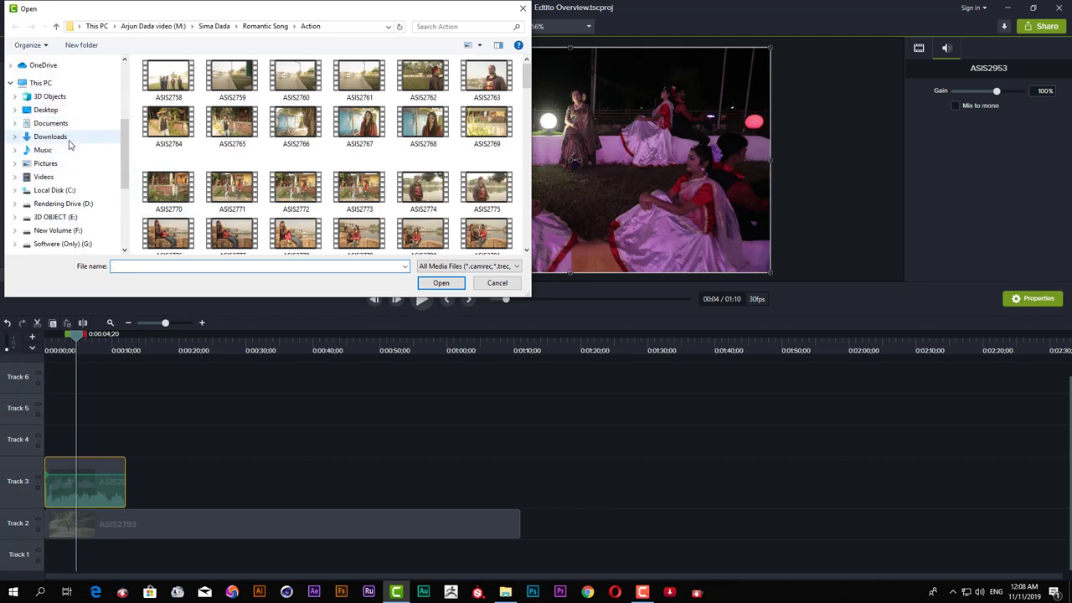
left_click(65, 123)
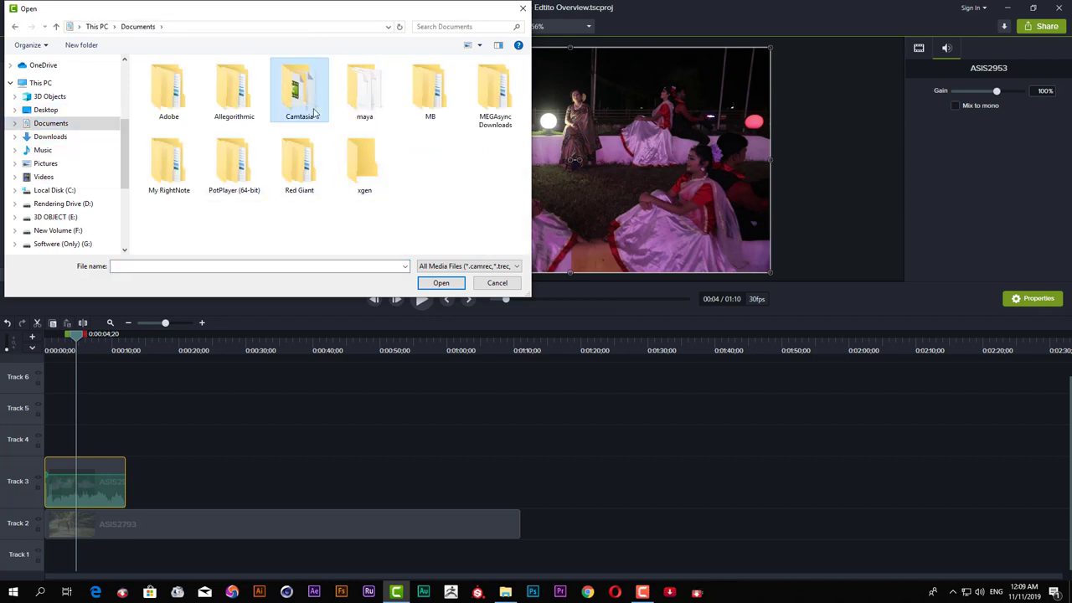
double_click(298, 88)
scroll(188, 153, "down", 2)
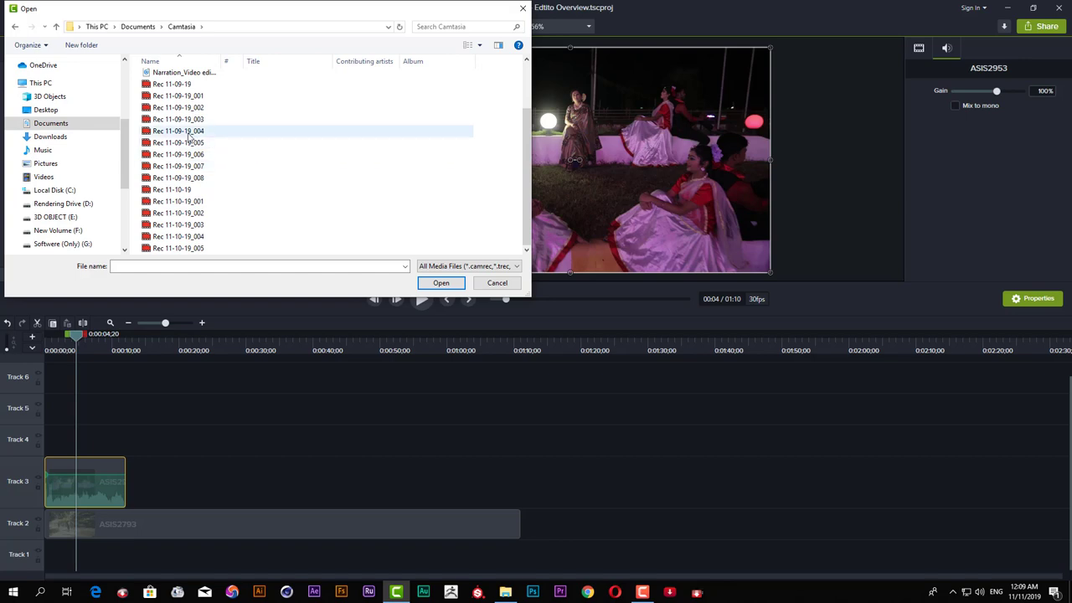
left_click(178, 130)
left_click(448, 286)
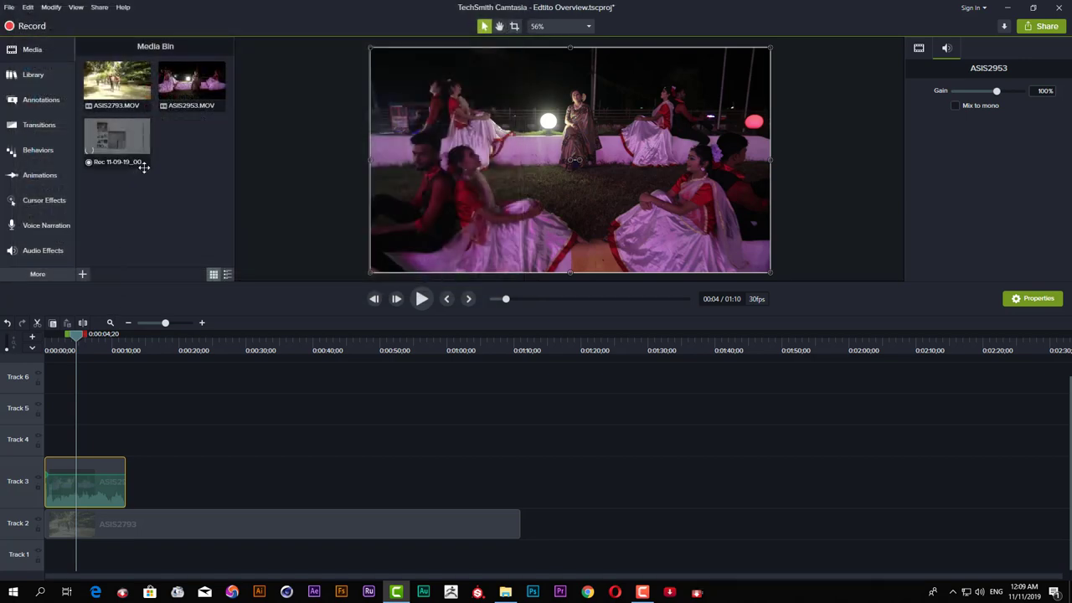
Step: Place the imported screen recording on Track 5, starting at the beginning of the timeline
left_click_drag(117, 142, 231, 409)
left_click_drag(153, 411, 42, 414)
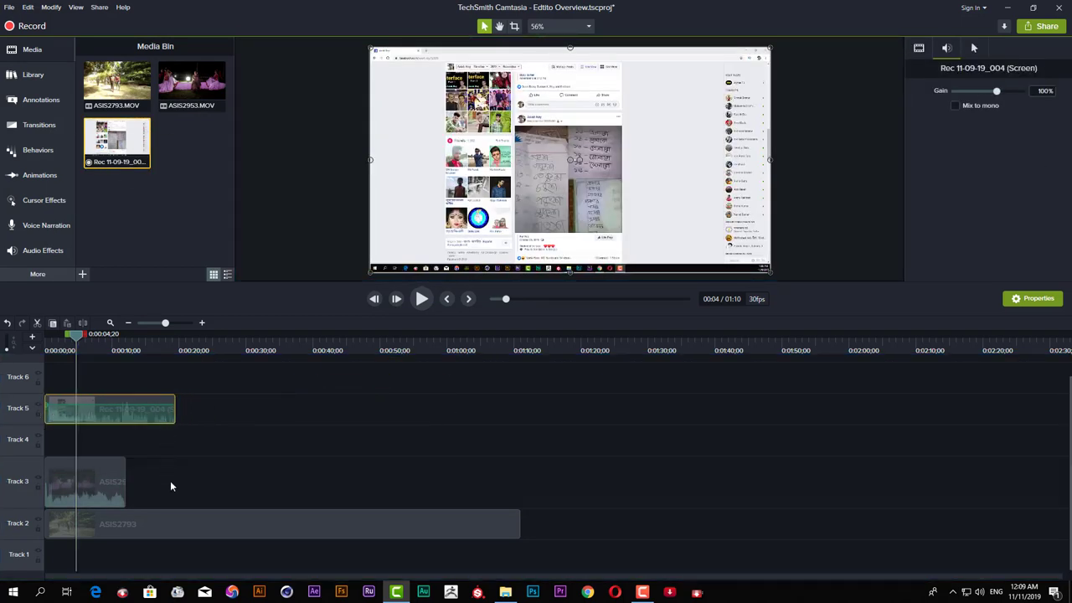
Step: Review the properties of the ASIS2793 clip, and both the visual and audio properties of the ASIS2953 clip
left_click_drag(170, 486, 256, 528)
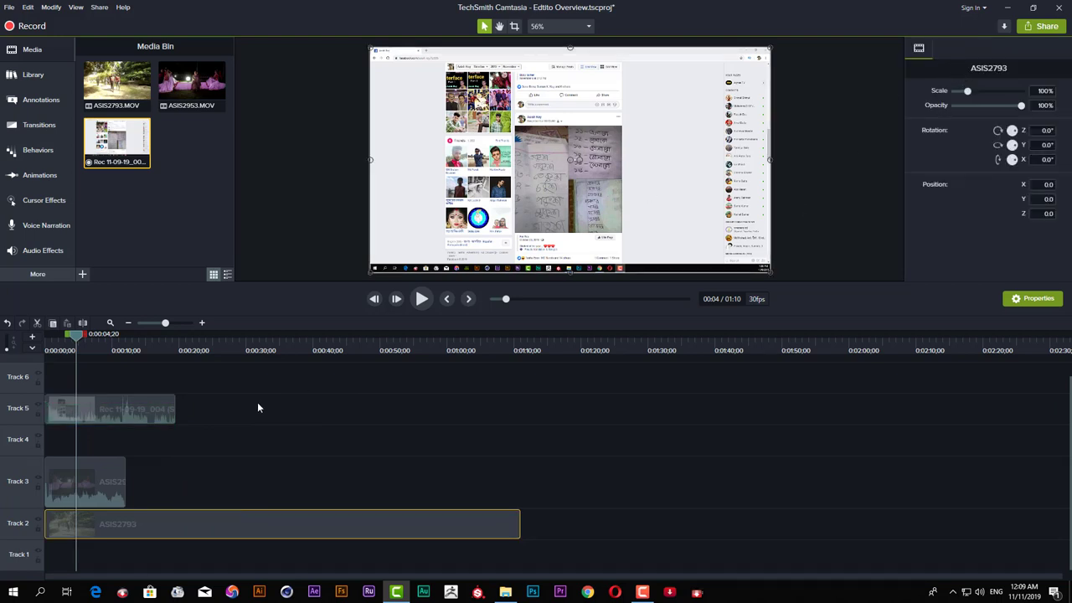
left_click(113, 484)
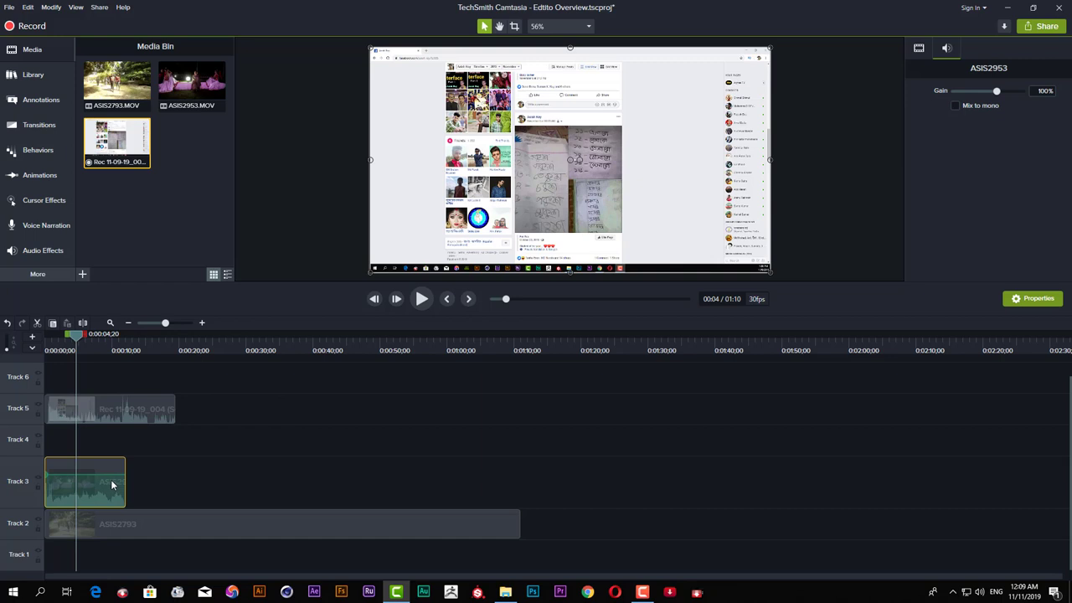
left_click(919, 50)
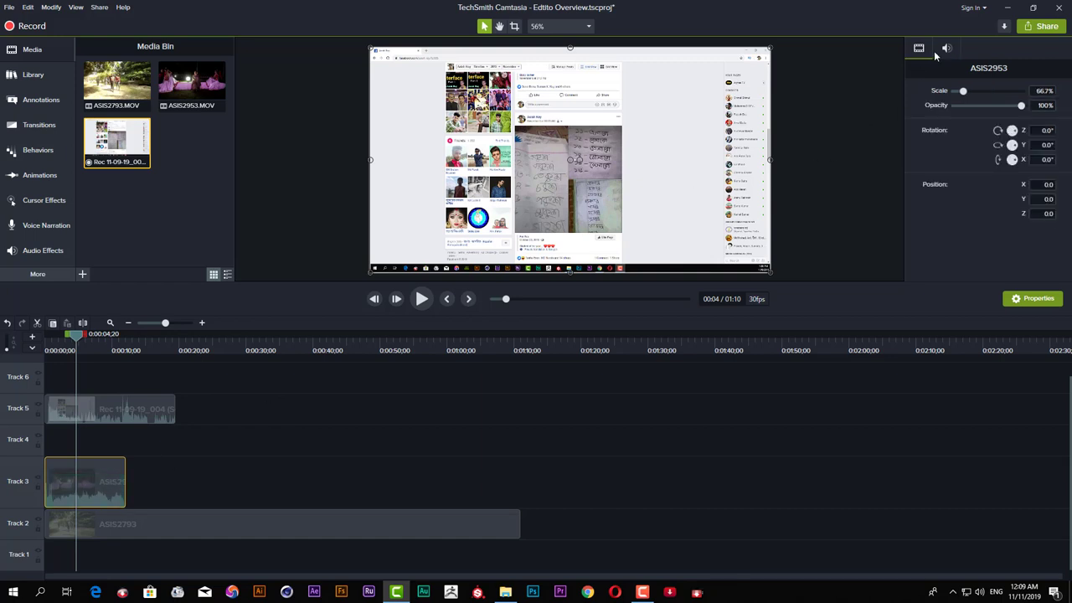
left_click(946, 50)
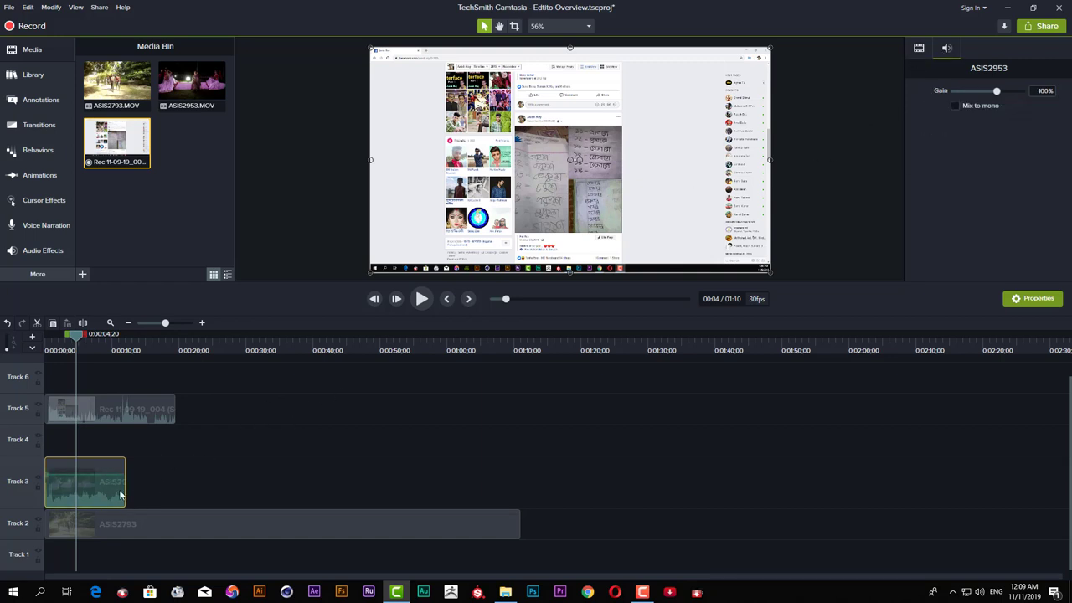
Step: Examine the visual, audio and cursor properties of the Rec 11-09-19_004 screen recording on Track 5
left_click(126, 416)
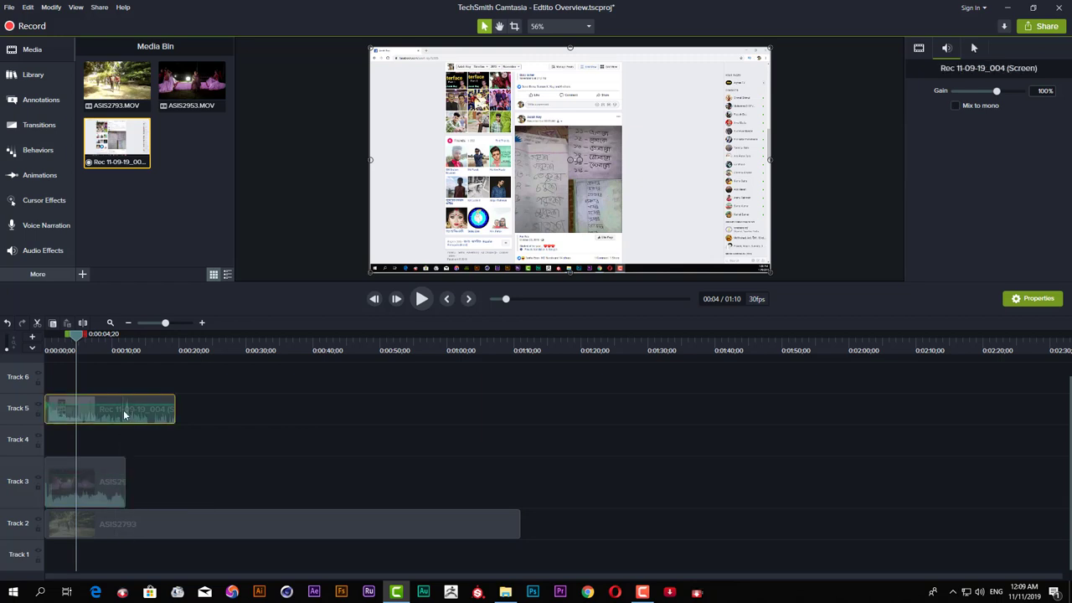
left_click(918, 48)
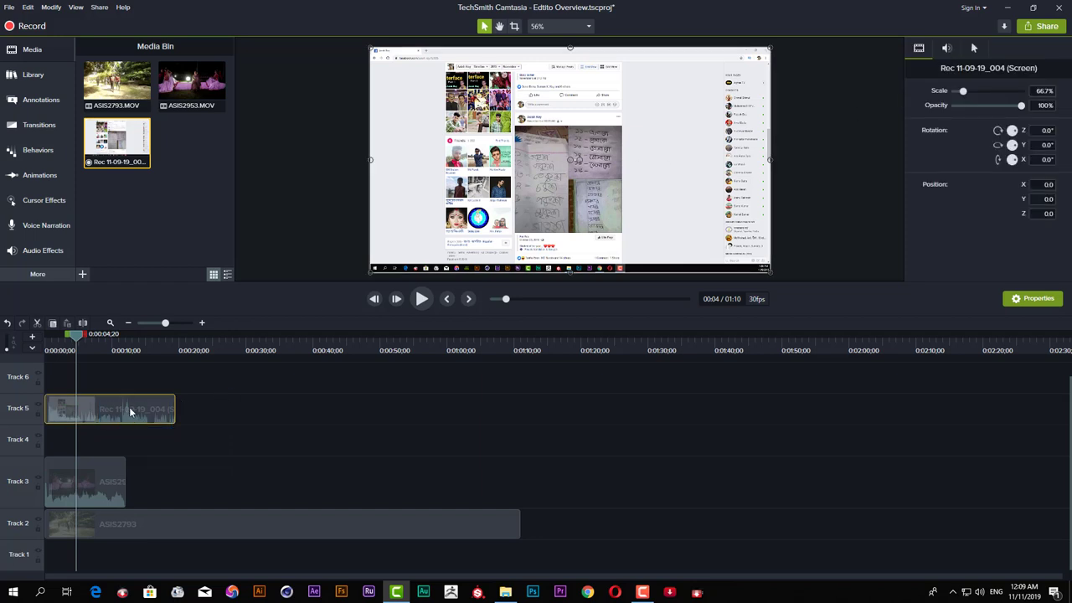
left_click(945, 49)
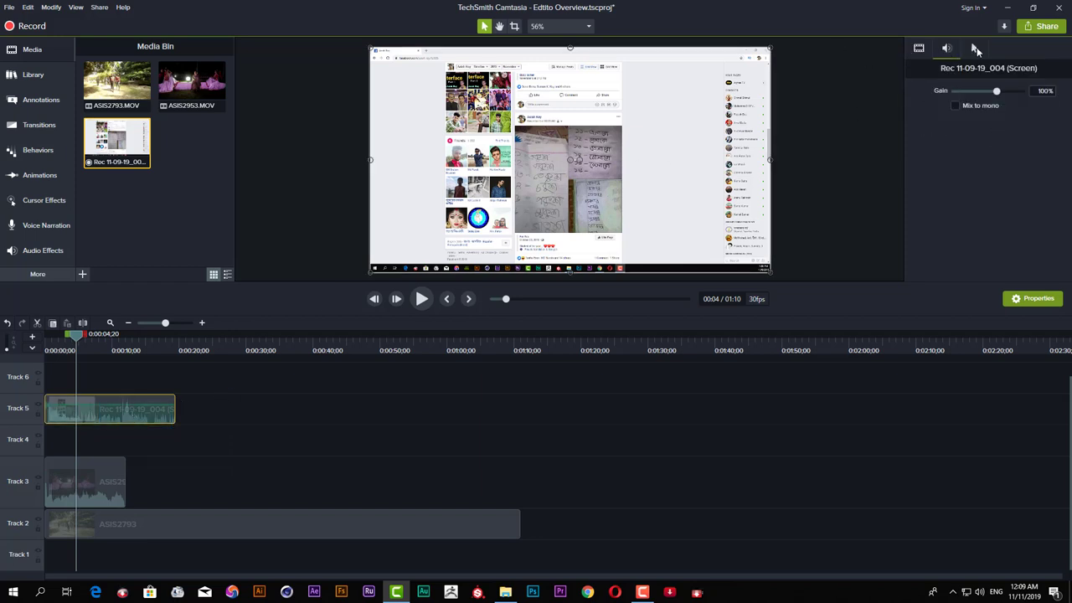
left_click(976, 49)
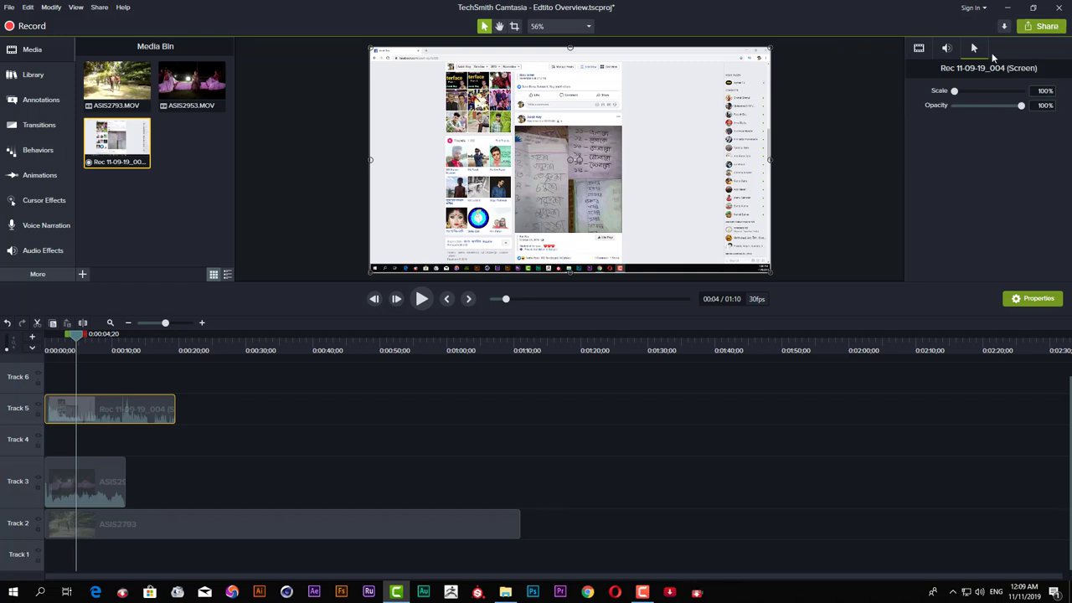
Step: Delete the Rec 11-09-19_004 screen recording from Track 5
left_click(147, 417)
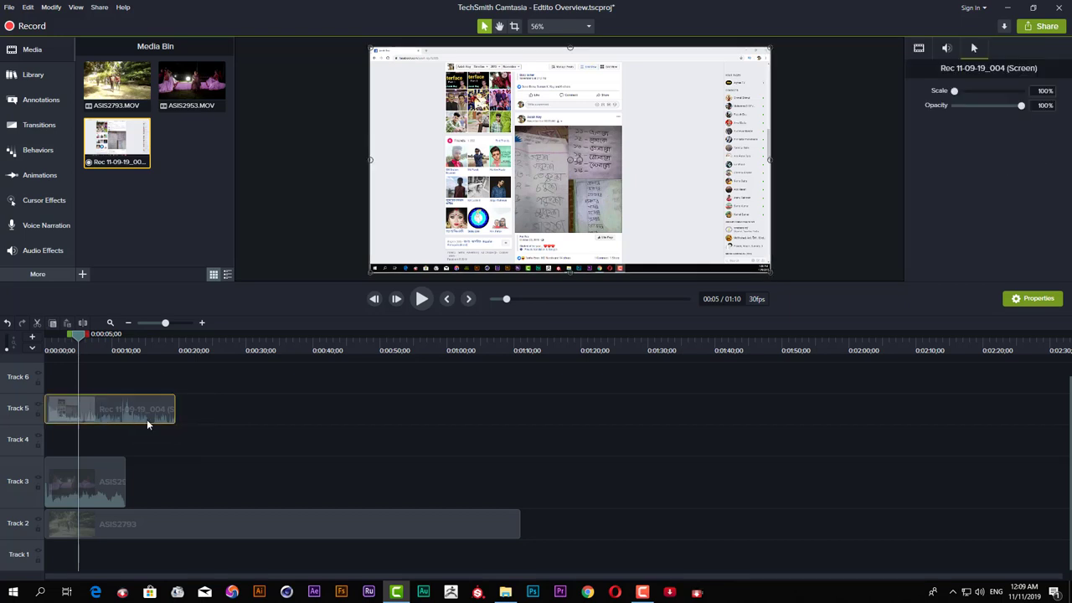
right_click(137, 411)
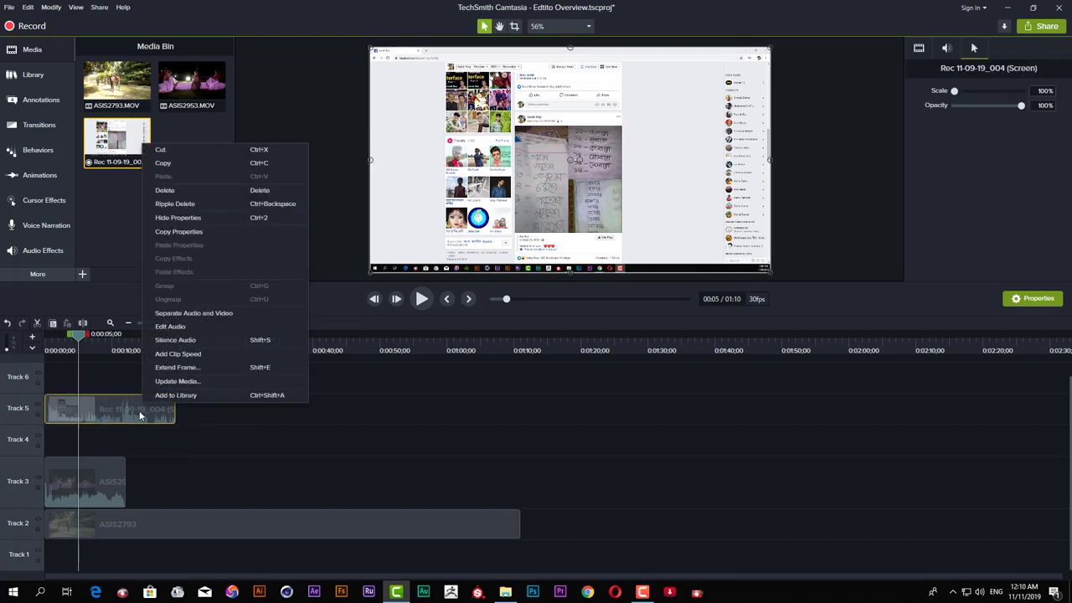
left_click(178, 193)
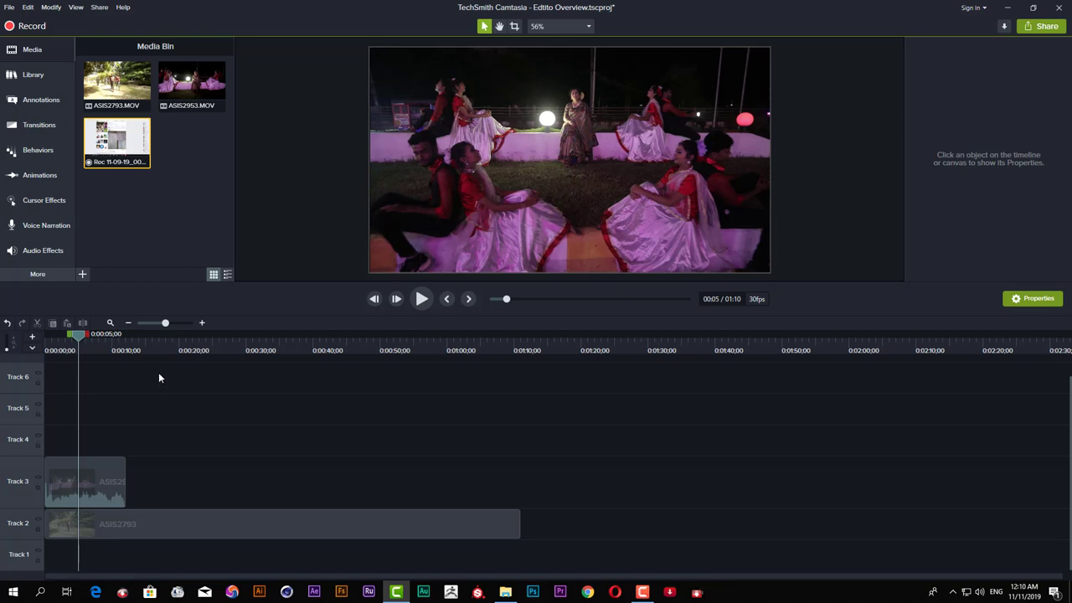
Step: Browse the Library's asset folders and the basic callout annotations, and look inside the Icons folder
left_click(43, 80)
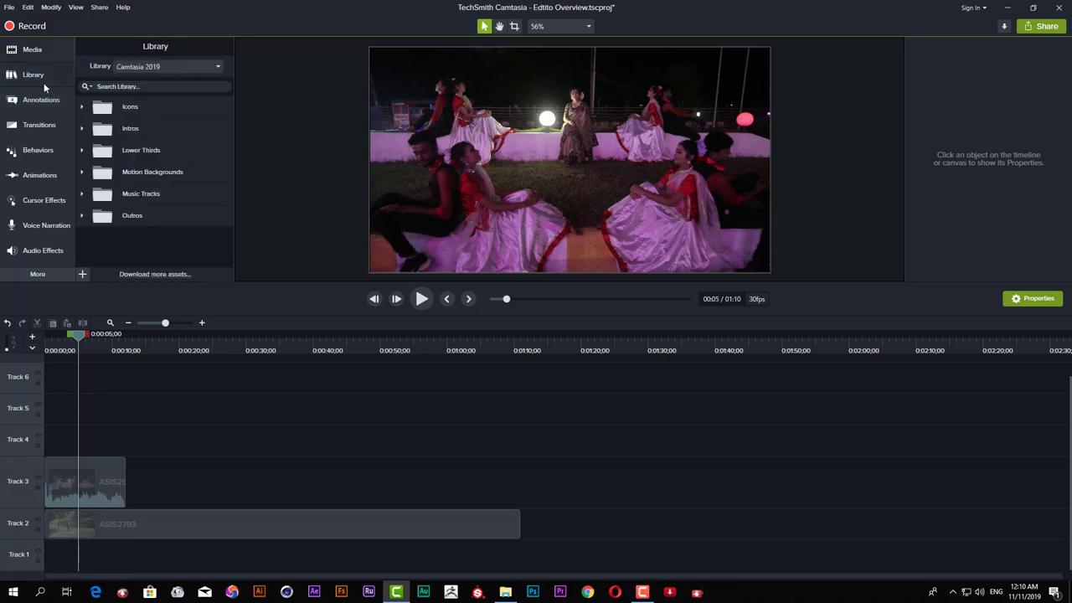
left_click(45, 104)
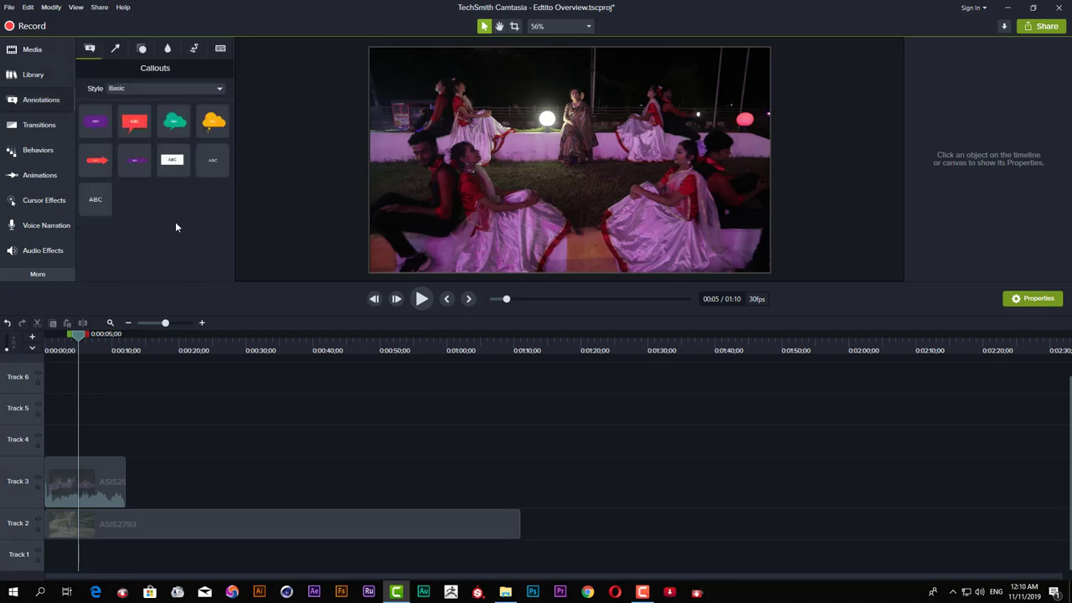
left_click(34, 78)
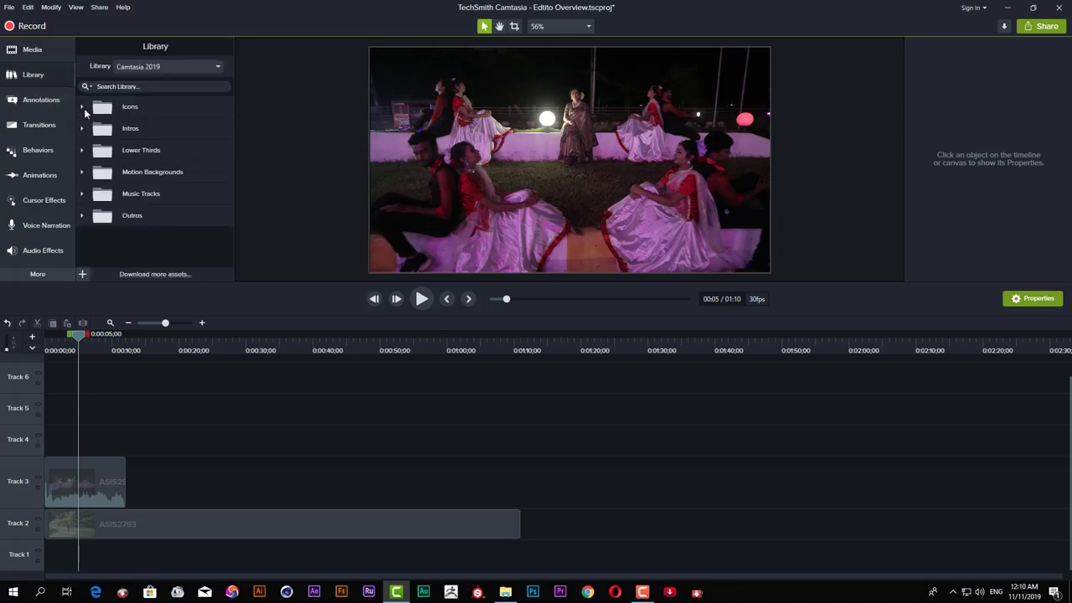
left_click(82, 107)
left_click(82, 107)
Step: Place the red speech bubble and green cloud callouts side by side on the canvas with the playhead at 0:01:21;18
left_click_drag(517, 352, 591, 345)
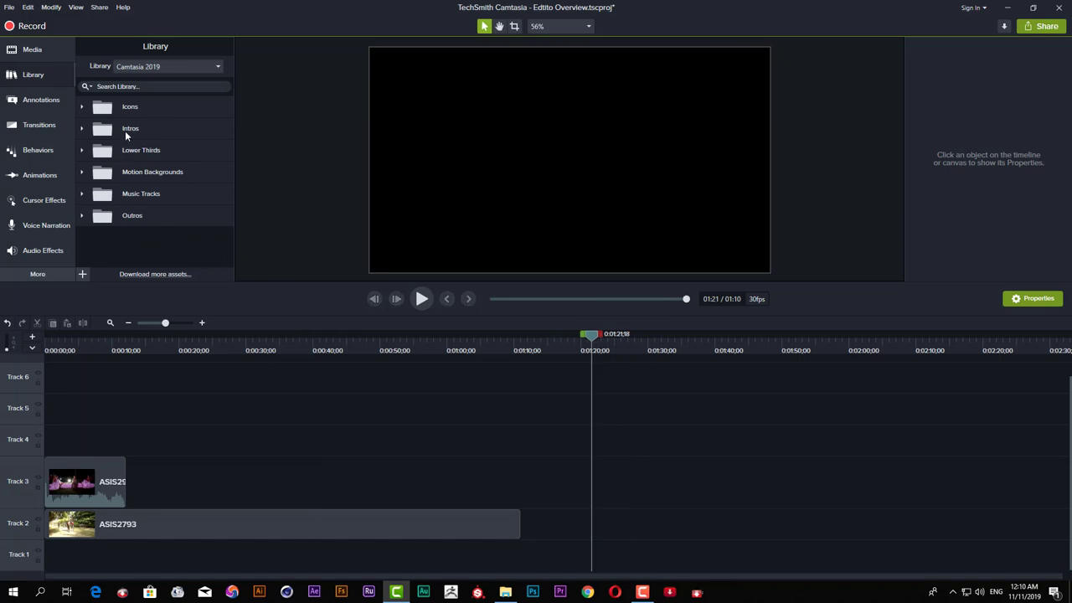
left_click(42, 101)
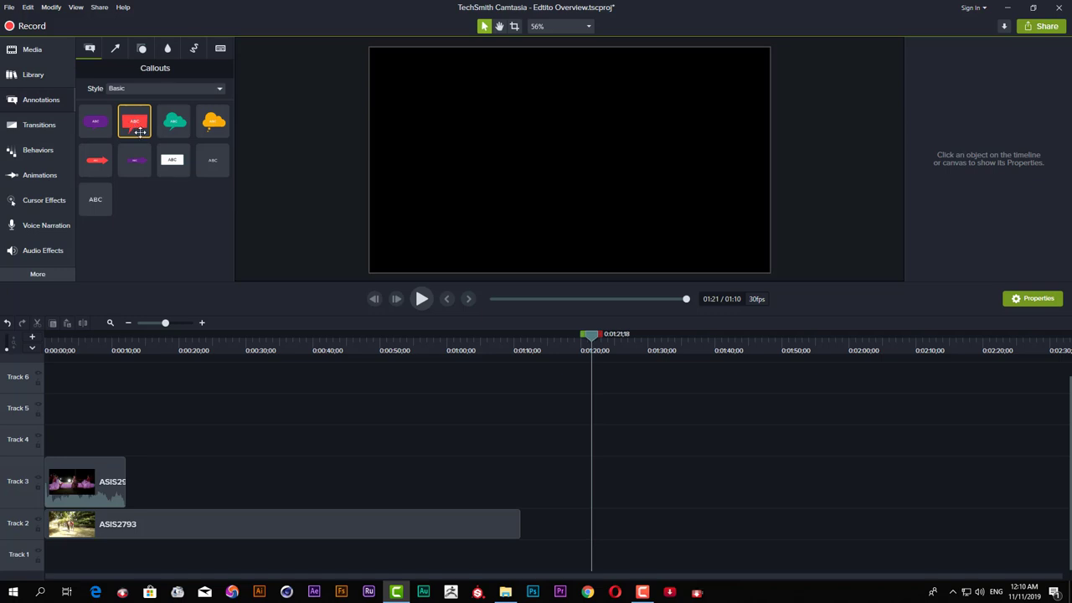
left_click_drag(132, 122, 569, 149)
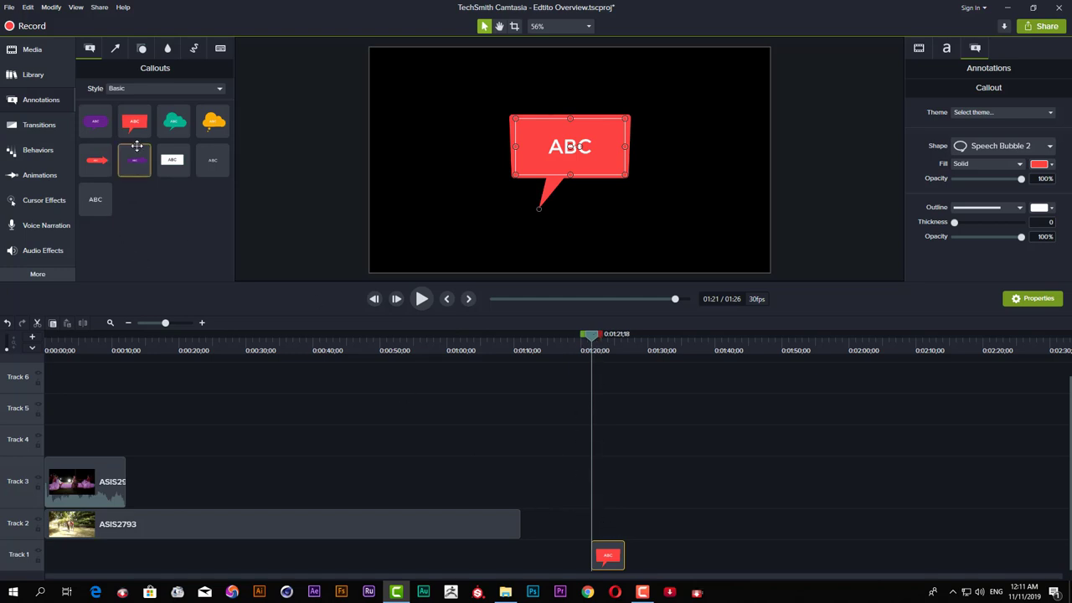
left_click_drag(172, 123, 686, 148)
Step: Place the House-02 icon from the Library's Buildings icons at the centre of the canvas
left_click(33, 75)
scroll(170, 218, "down", 1)
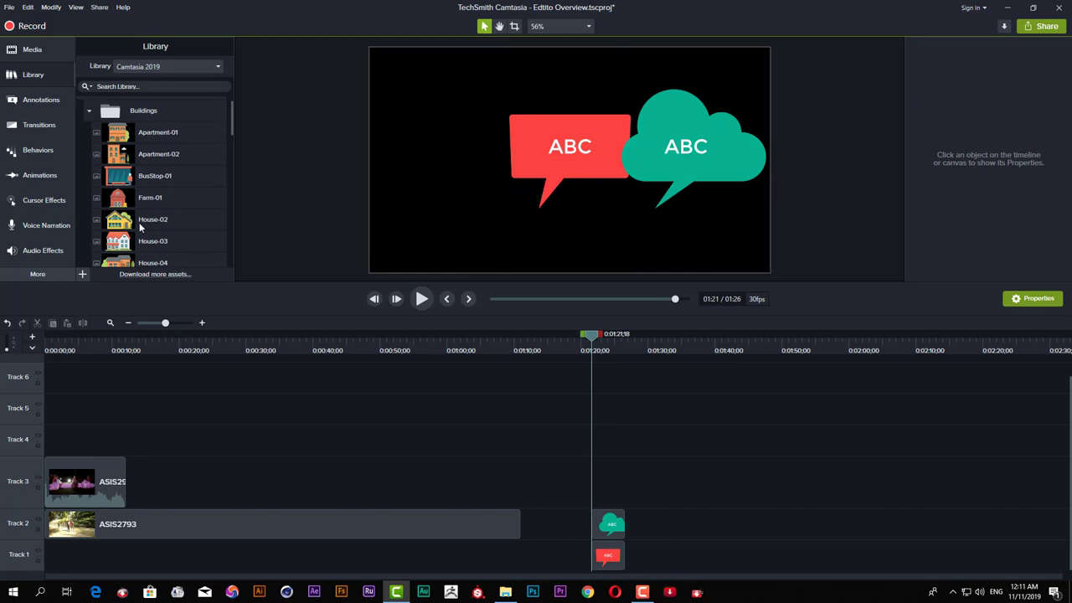
left_click(123, 222)
left_click_drag(123, 222, 571, 155)
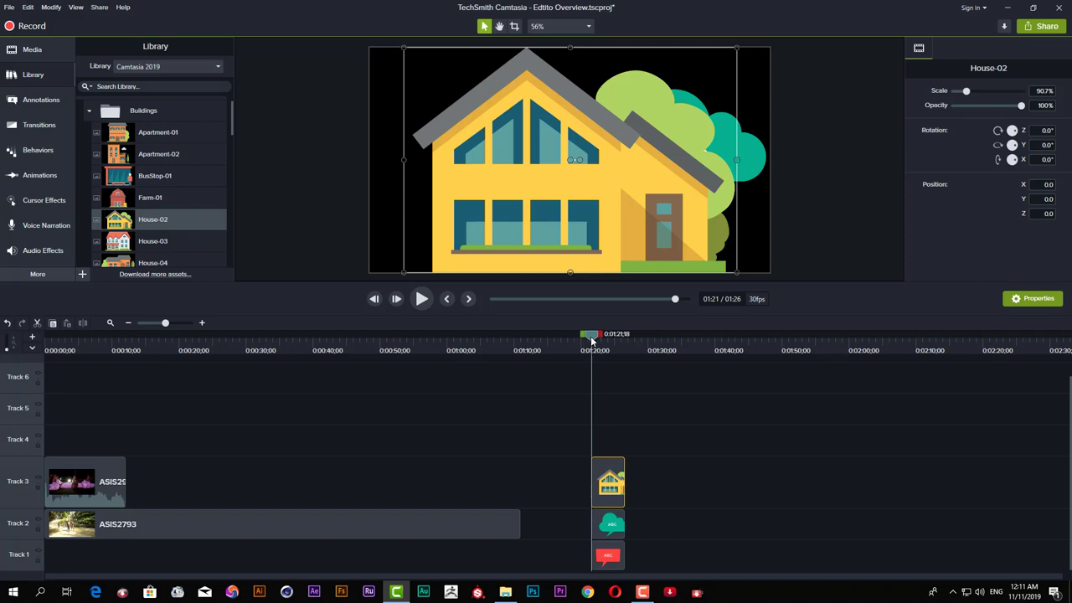
Step: Move the playhead to 0:01:37;10 and place the BusStop-01 icon on the canvas
left_click_drag(591, 340, 539, 345)
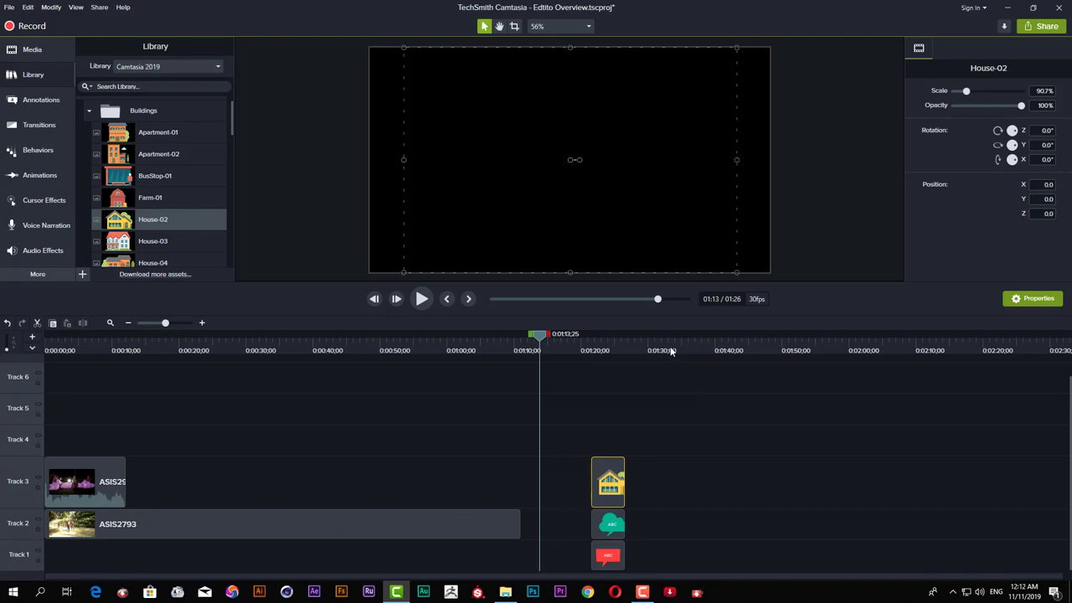
left_click_drag(671, 352, 699, 351)
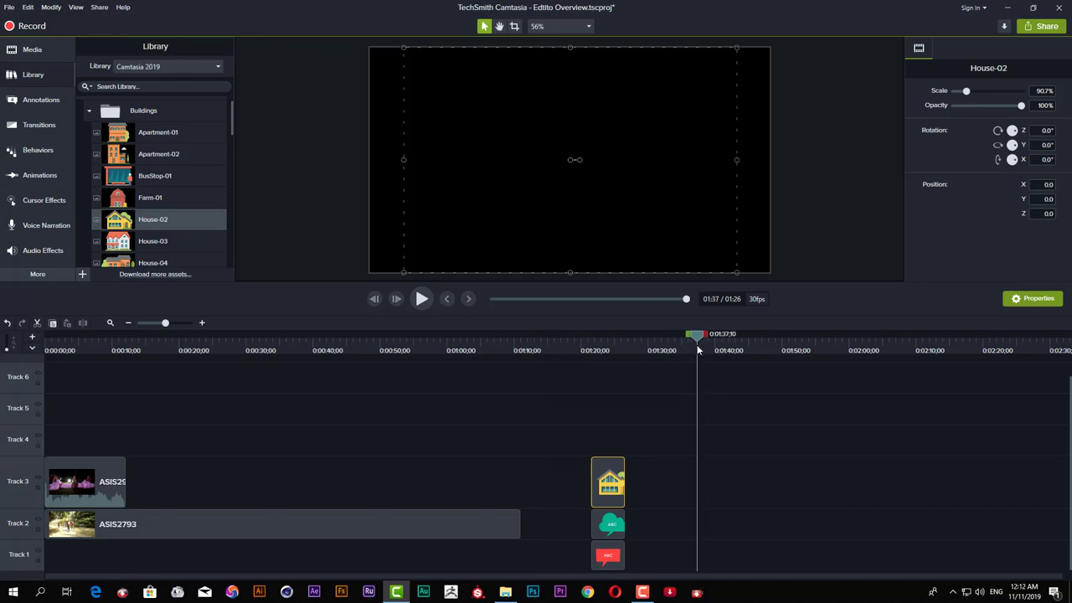
scroll(139, 191, "down", 1)
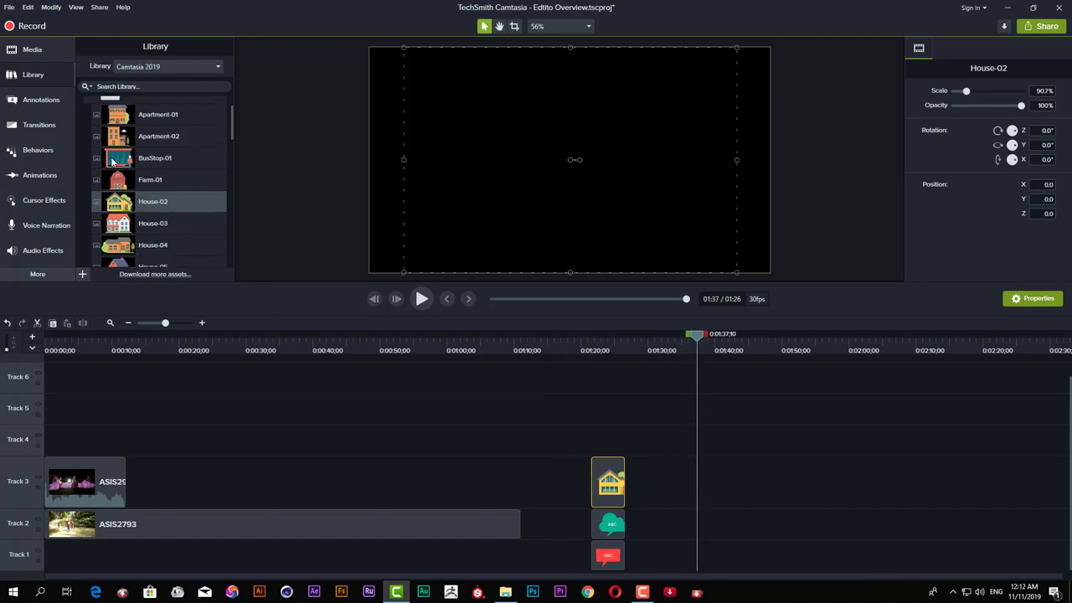
left_click_drag(113, 161, 550, 161)
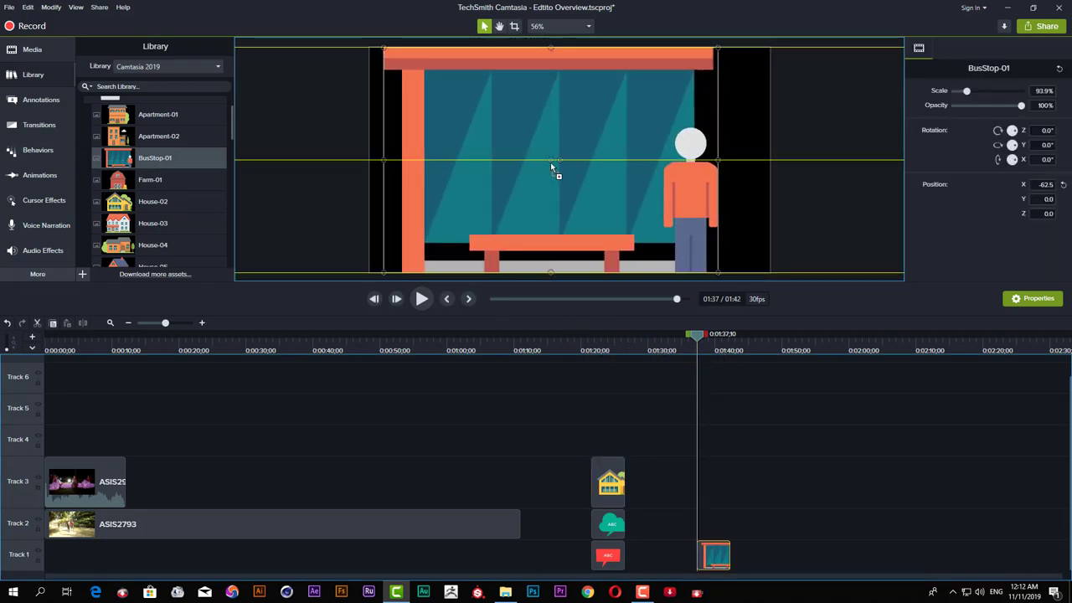
Step: Delete the BusStop-01 and House-02 icons and both callouts from the timeline
double_click(550, 162)
key("Delete")
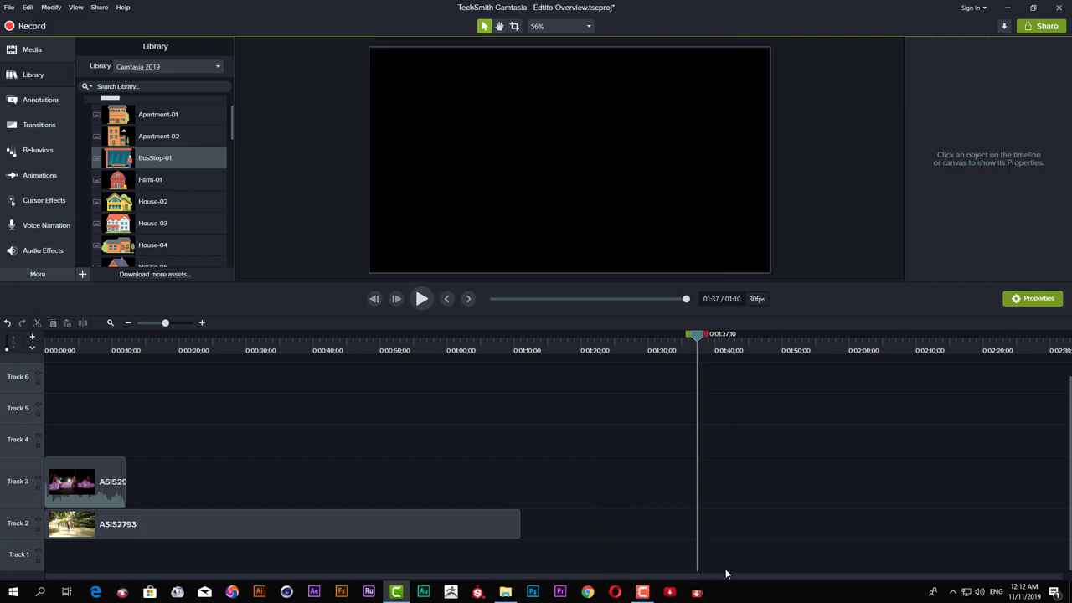
Step: Place the Apartment-01 icon from the Buildings icons directly on the canvas at the playhead, and delete it
scroll(214, 169, "up", 1)
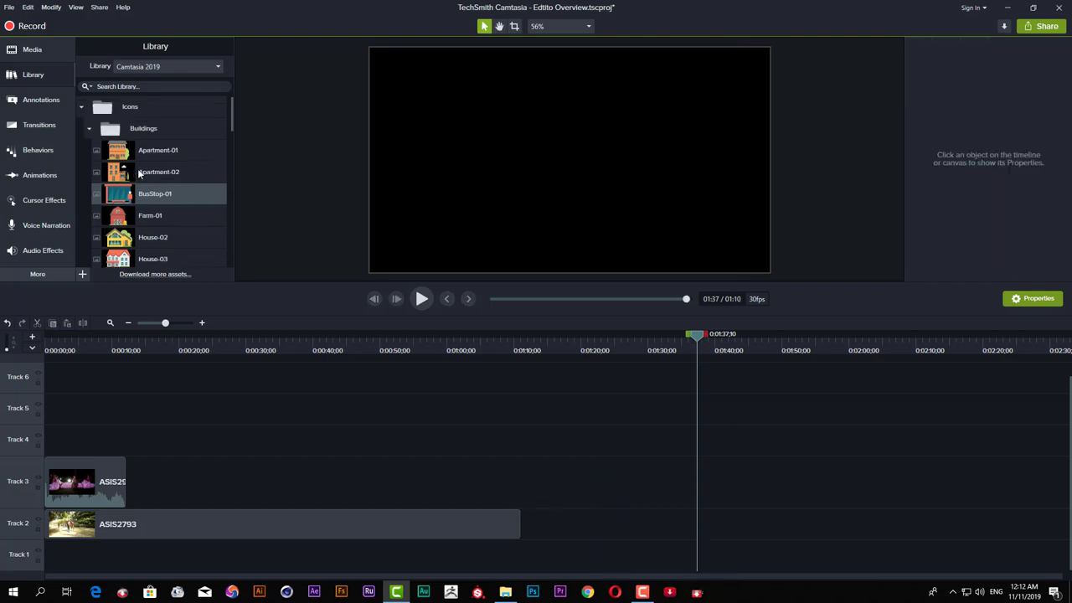
left_click(82, 107)
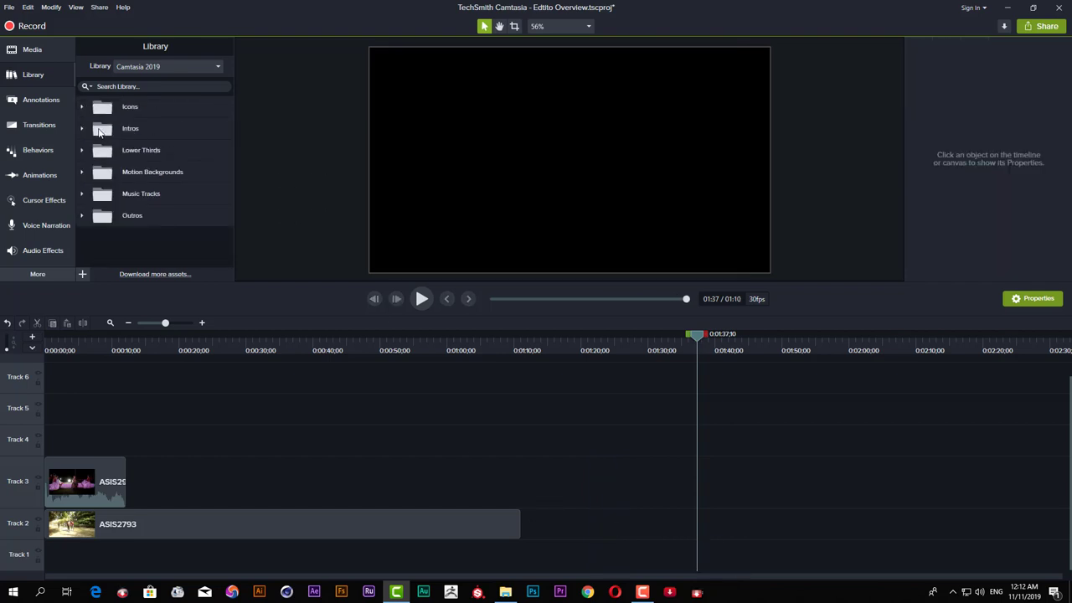
left_click(82, 107)
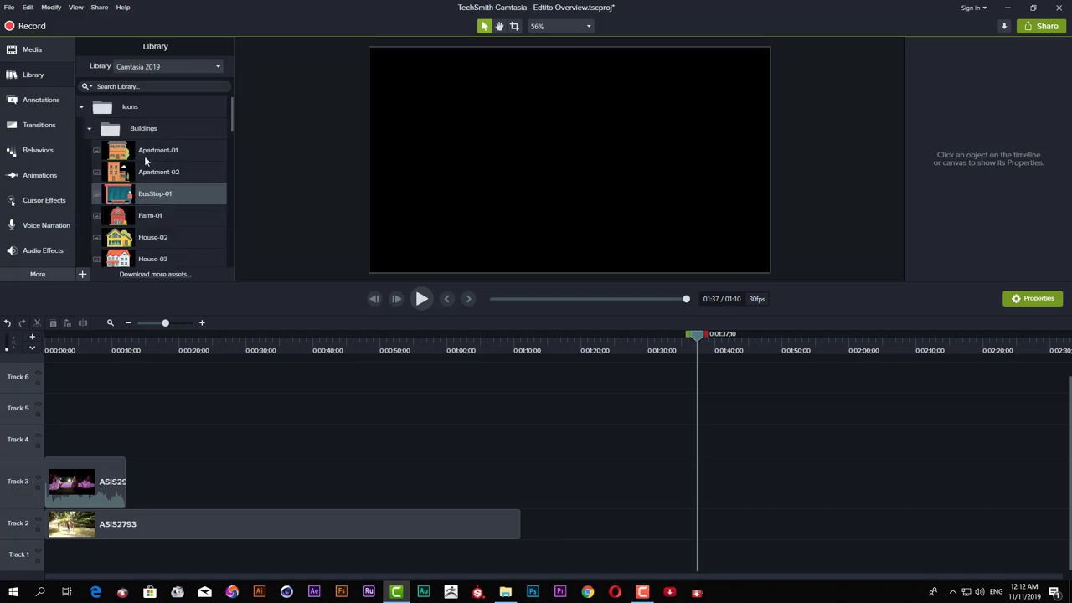
left_click_drag(144, 151, 454, 123)
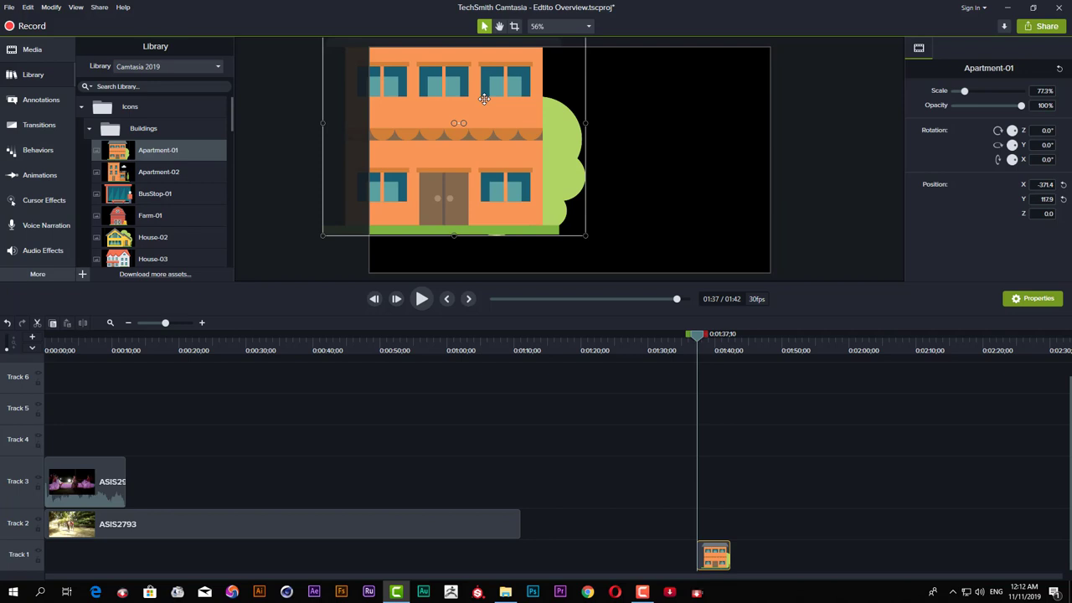
key("Delete")
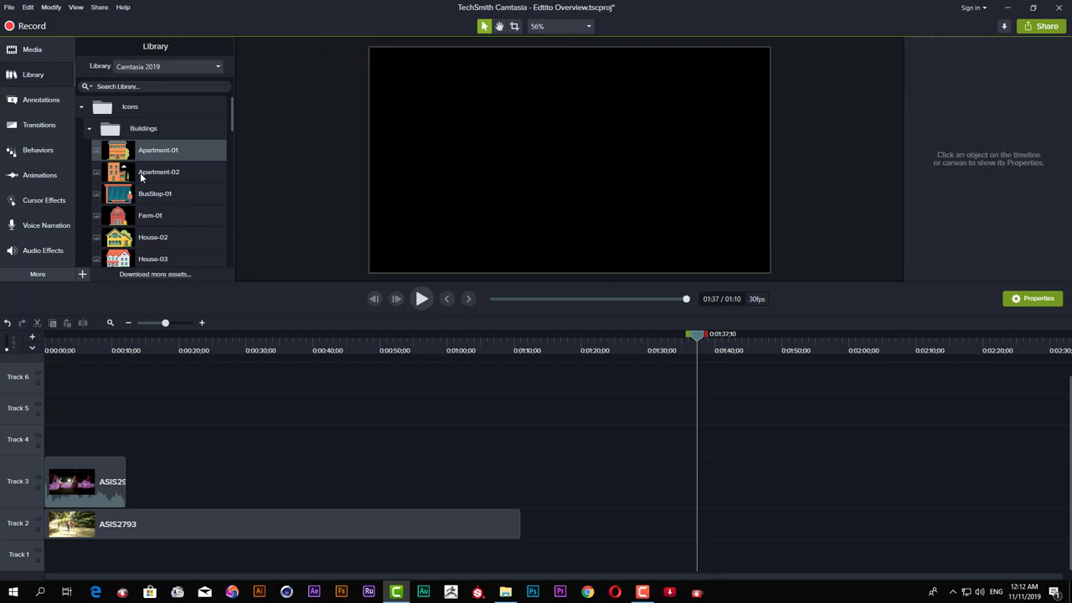
Step: Place the Apartment-02 icon on Track 3 above the ASIS2793 clip, preview it at 0:00:43;20, and delete it
left_click_drag(140, 176, 323, 471)
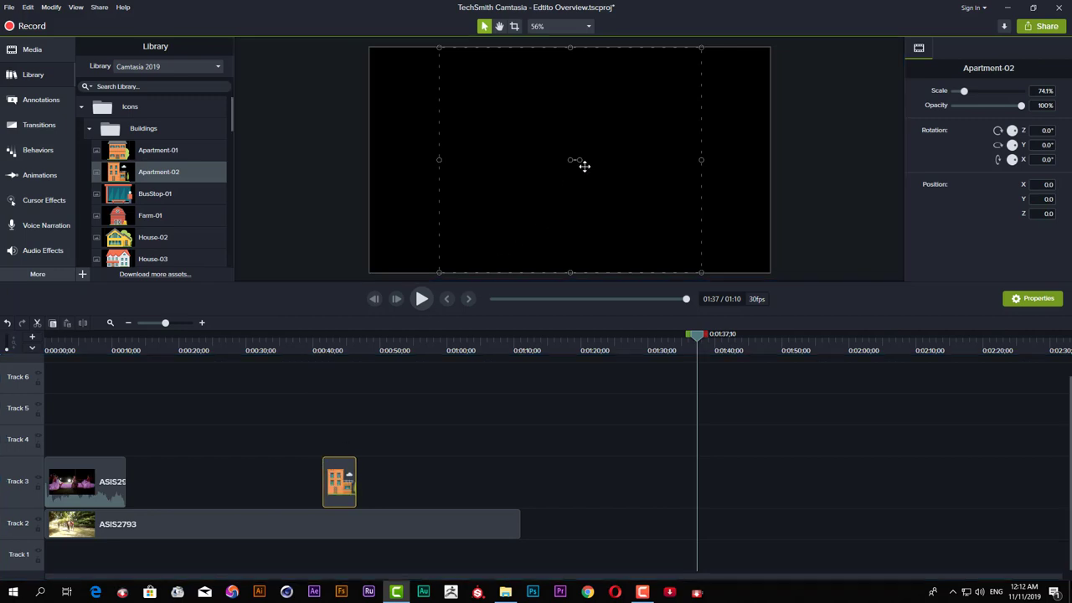
left_click_drag(323, 350, 338, 354)
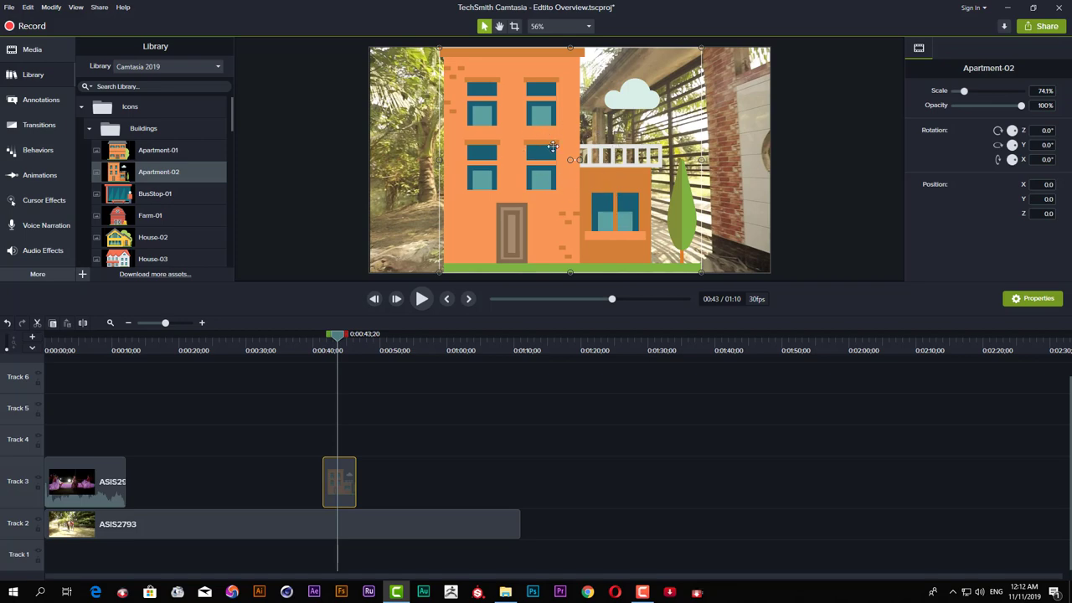
key("Delete")
Step: Try placing BusStop-01 directly on the canvas and Apartment-02 on Track 4 of the timeline, deleting each one
left_click_drag(149, 199, 428, 97)
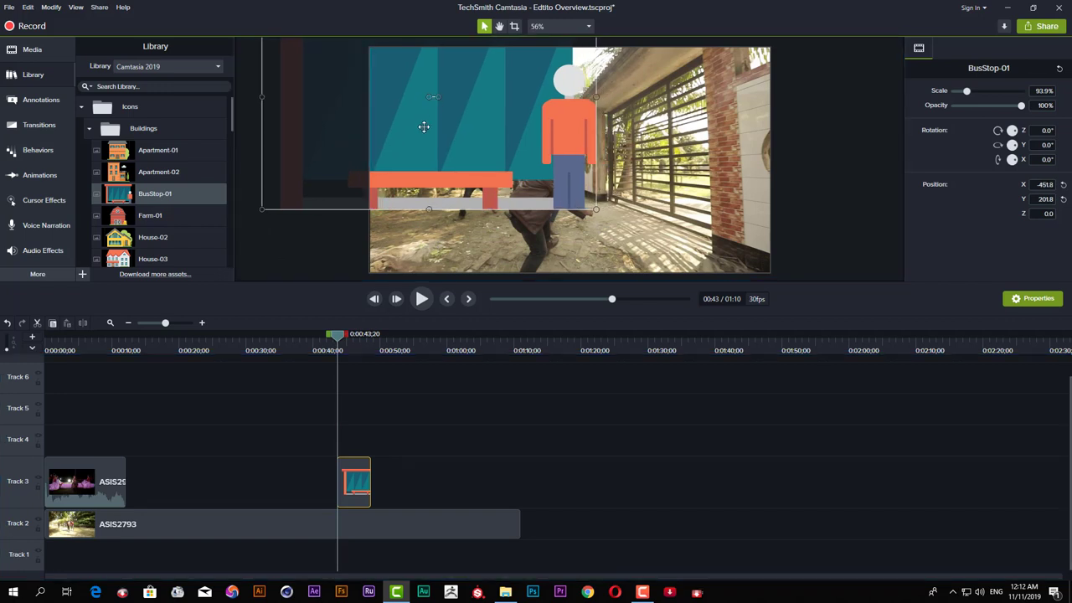
key("Delete")
left_click_drag(158, 171, 327, 458)
left_click_drag(299, 400, 437, 481)
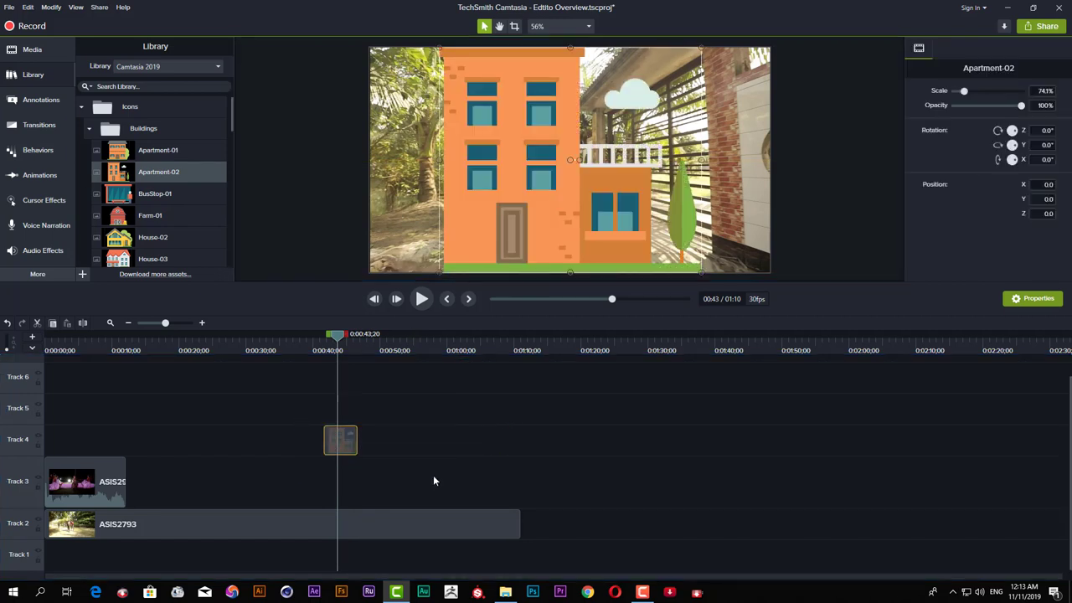
key("Delete")
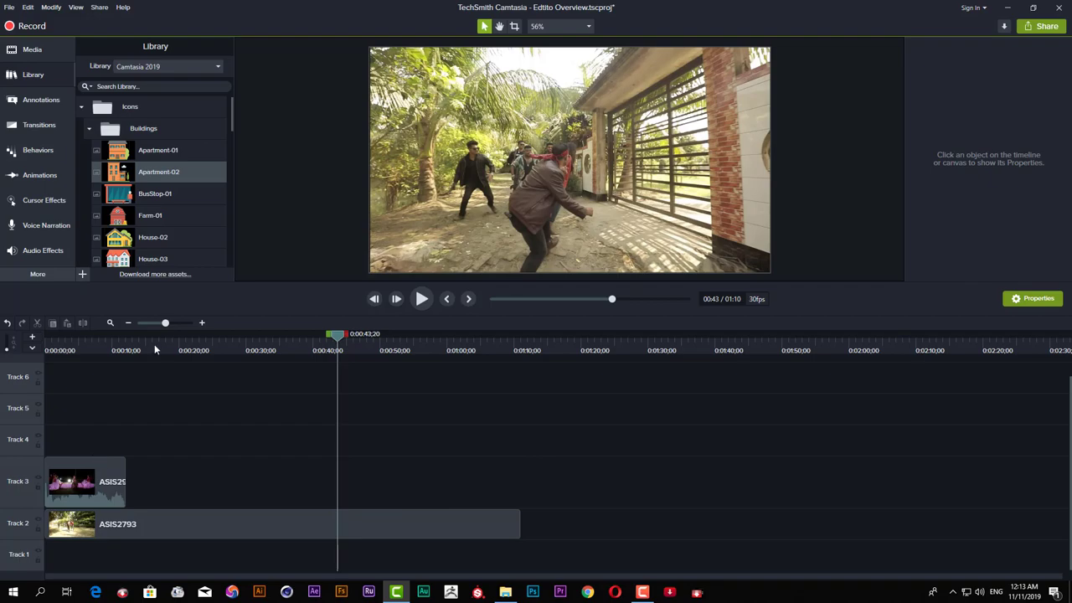
Step: Move the playhead to 0:00:35;22 on the timeline
left_click_drag(191, 347, 285, 369)
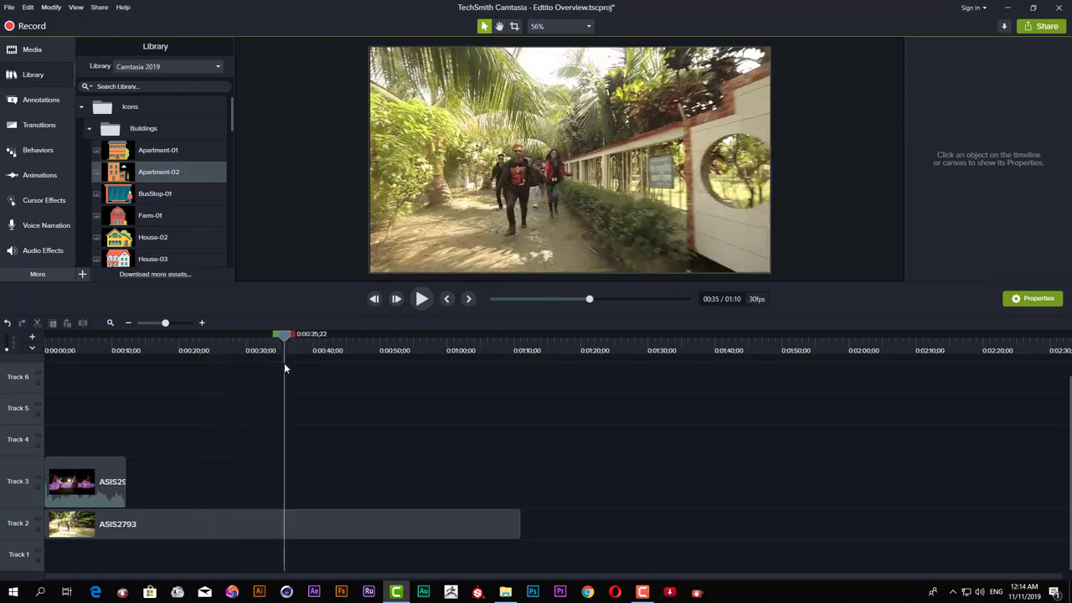